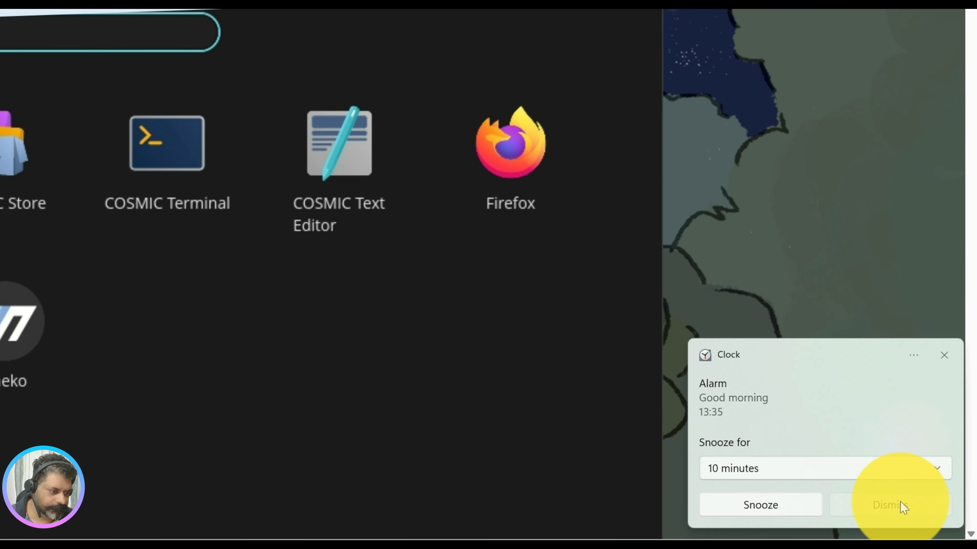
# Dismiss the alarm notification and read the Fedora COSMIC Spin page's introduction and web address.
pyautogui.click(914, 515)
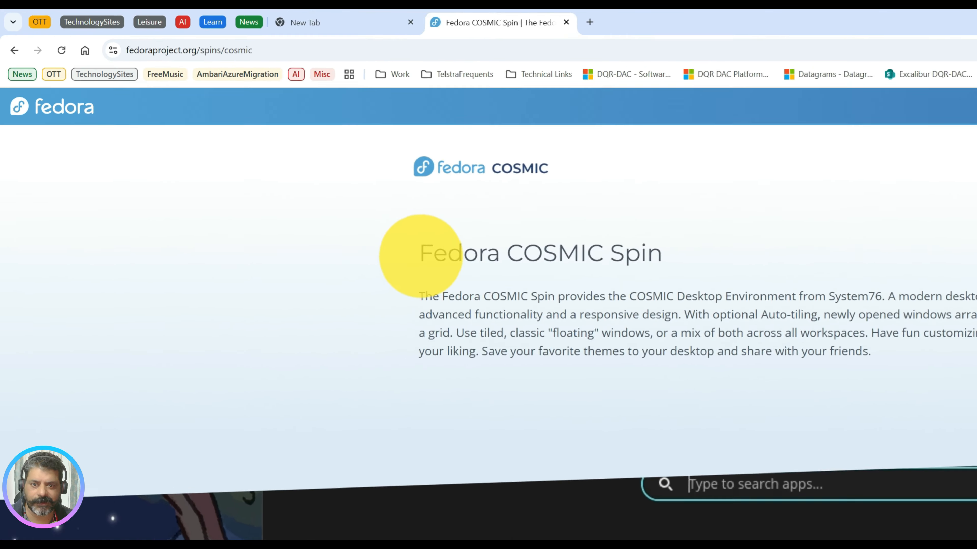
pyautogui.moveTo(293, 180); pyautogui.dragTo(547, 186)
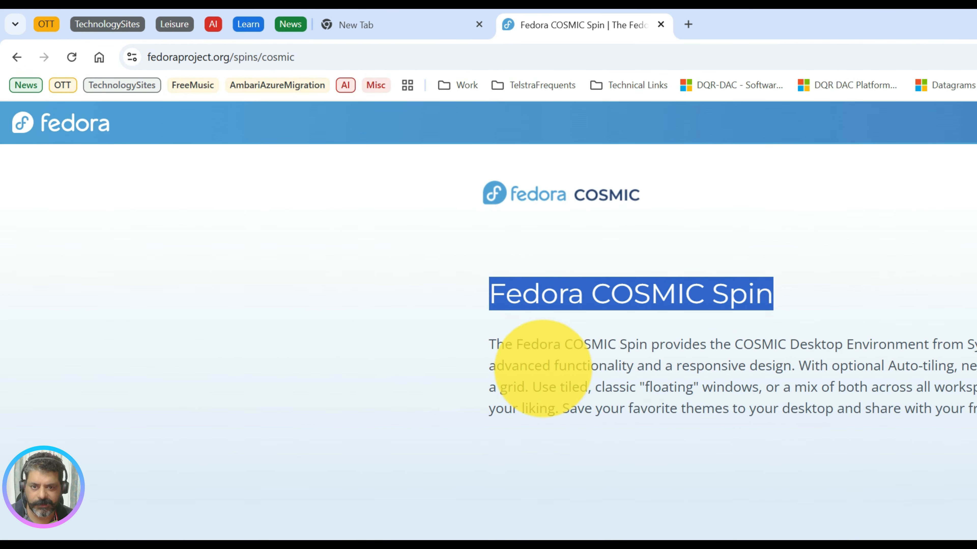
pyautogui.moveTo(788, 344); pyautogui.dragTo(973, 317)
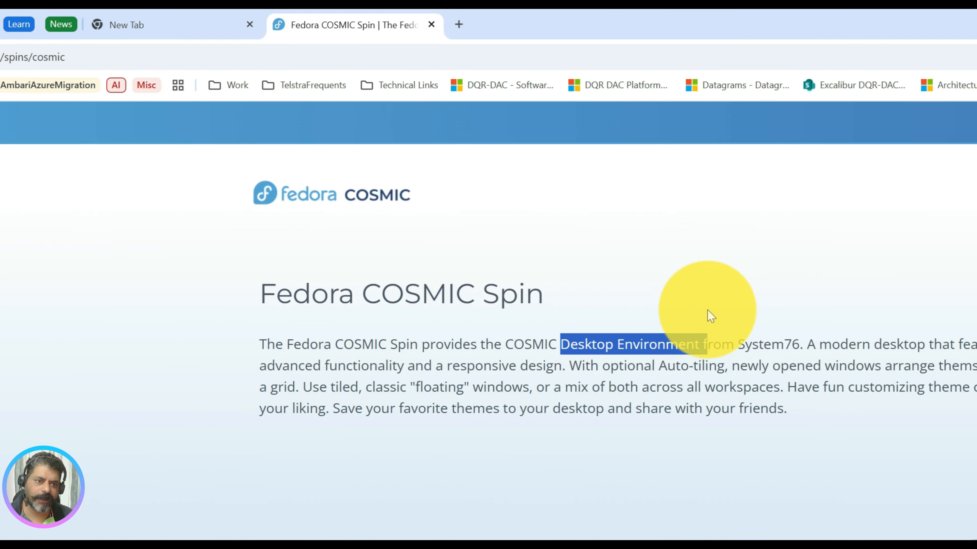
pyautogui.moveTo(543, 313); pyautogui.dragTo(600, 325)
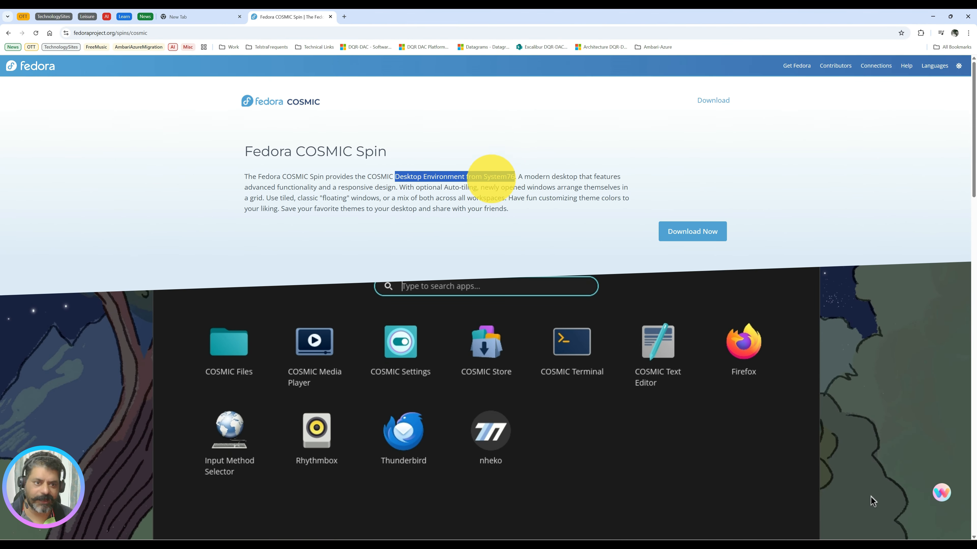
pyautogui.moveTo(578, 187); pyautogui.dragTo(610, 188)
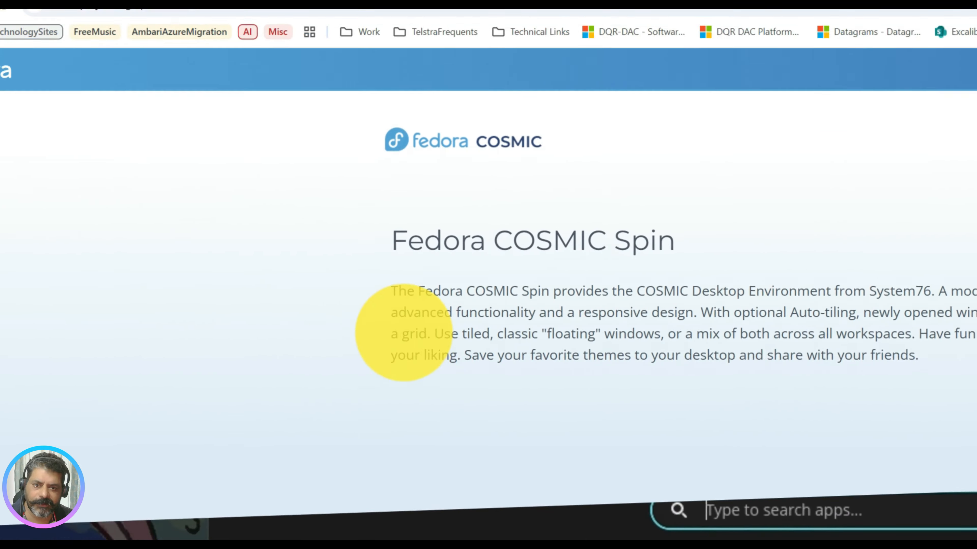
pyautogui.moveTo(12, 121); pyautogui.dragTo(147, 121)
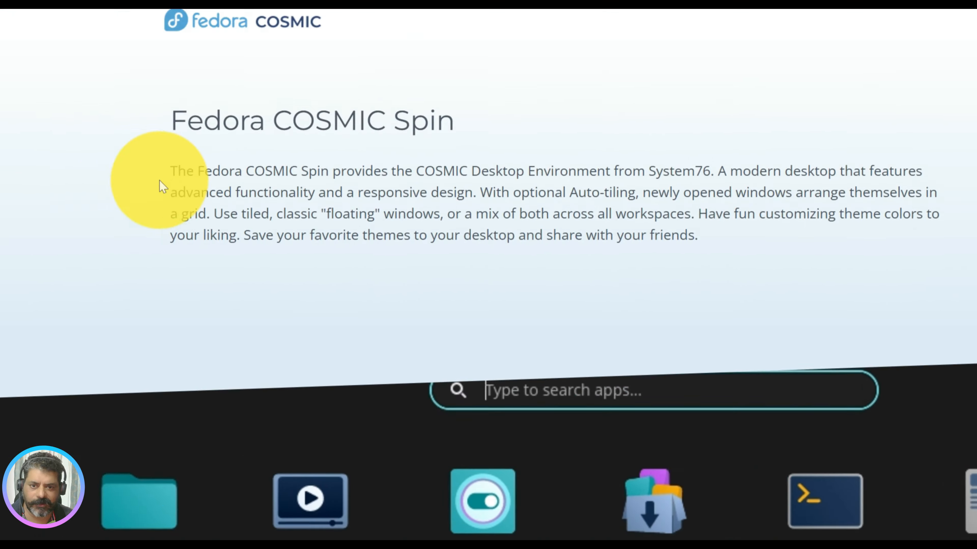
pyautogui.moveTo(258, 220); pyautogui.dragTo(682, 304)
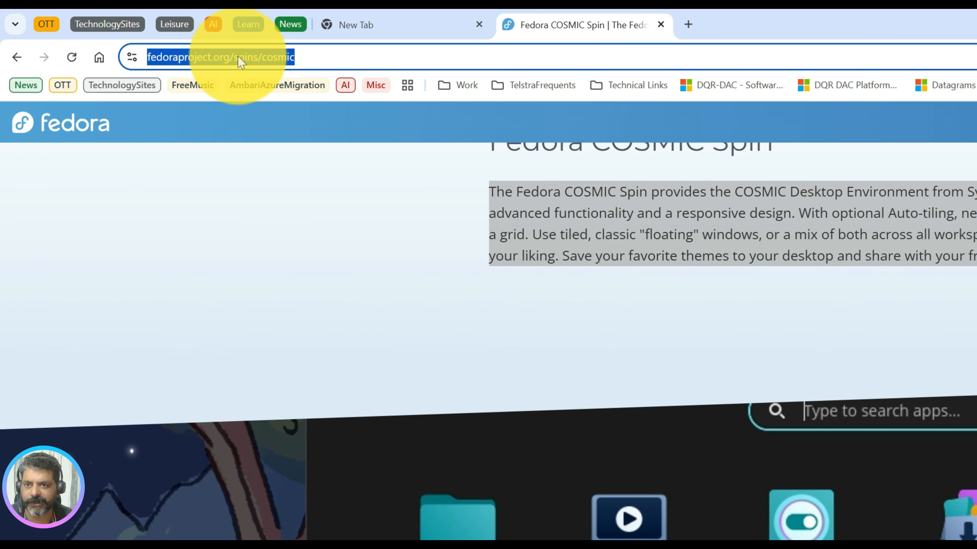
pyautogui.click(301, 58)
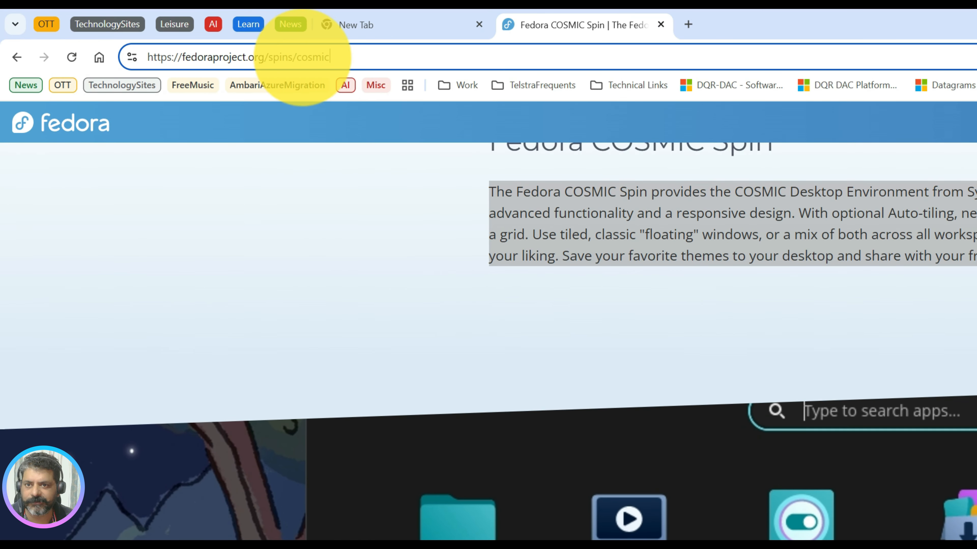
pyautogui.moveTo(403, 59); pyautogui.dragTo(116, 66)
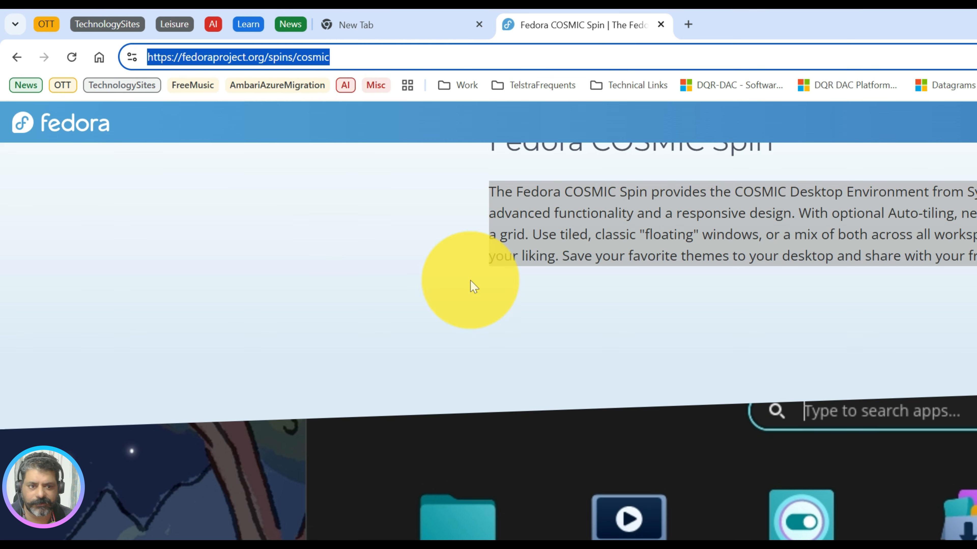
# Open the Fedora COSMIC Spin download page and examine the heading for Intel and AMD x86_64 systems.
pyautogui.scroll(2, 470, 280)
pyautogui.click(463, 194)
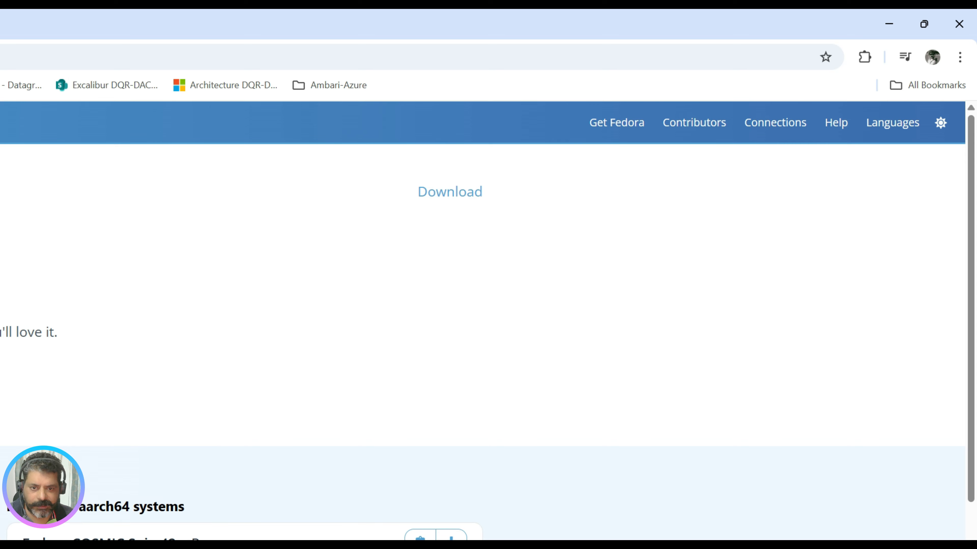
pyautogui.moveTo(495, 503); pyautogui.dragTo(185, 238)
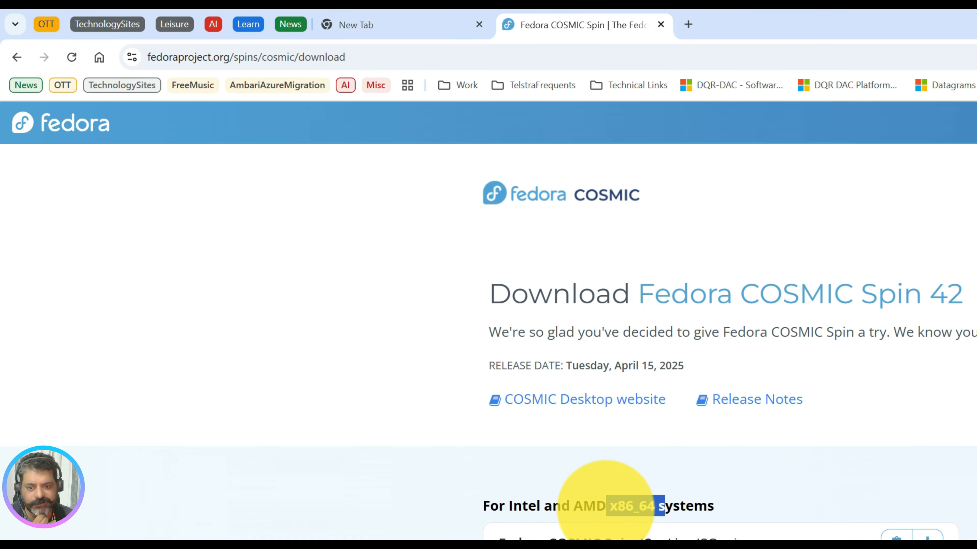
pyautogui.click(189, 240)
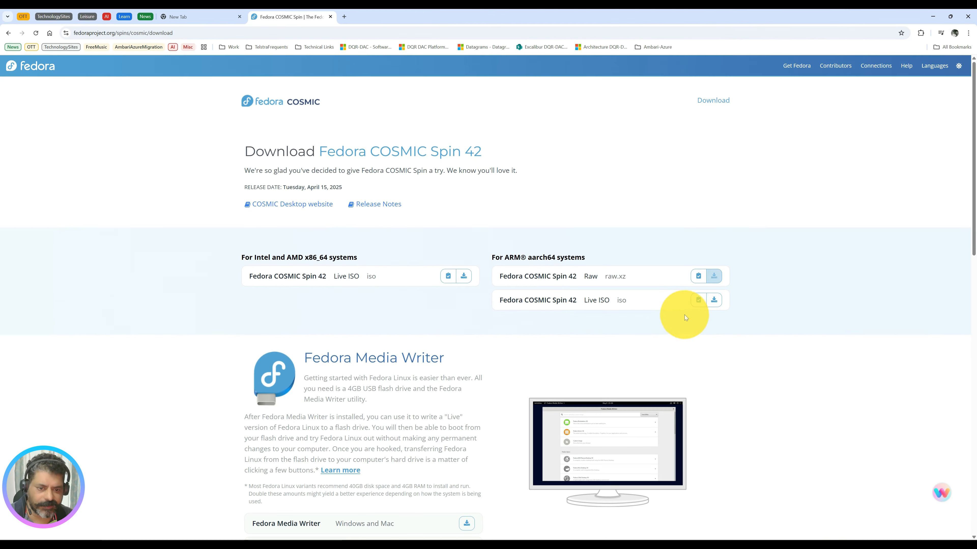
# Examine the Fedora Media Writer downloads for Windows, Mac and Linux, plus the security and community sections of the download page.
pyautogui.scroll(-5, 690, 316)
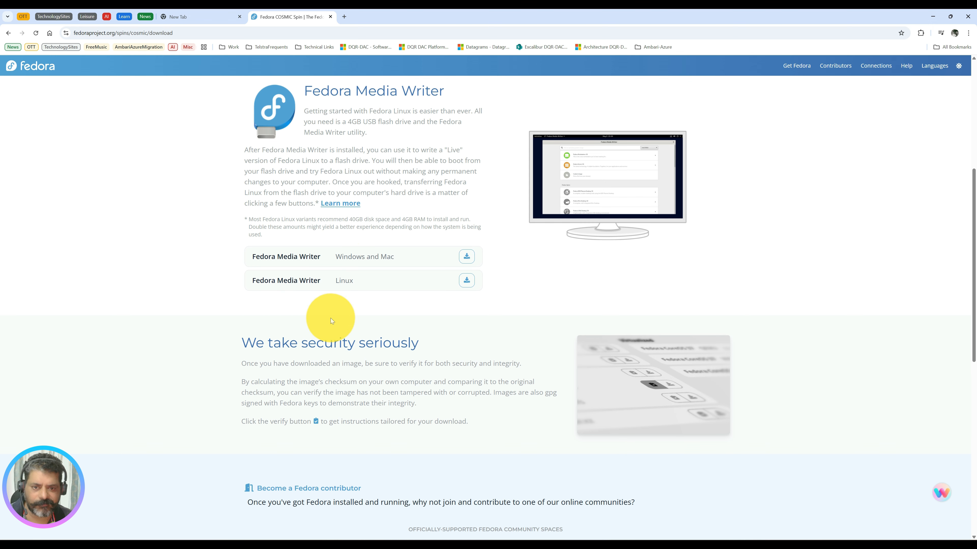
pyautogui.moveTo(362, 255); pyautogui.dragTo(346, 256)
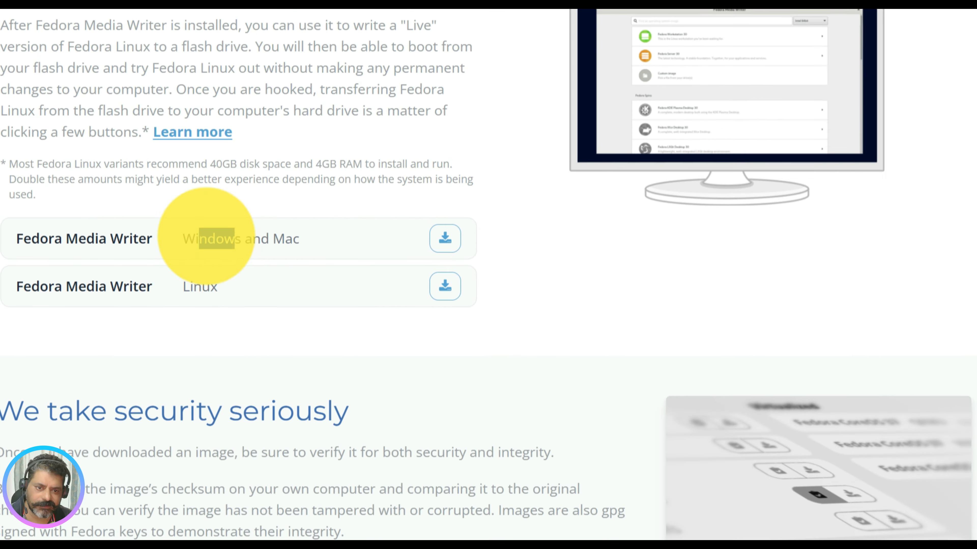
pyautogui.moveTo(207, 235); pyautogui.dragTo(184, 238)
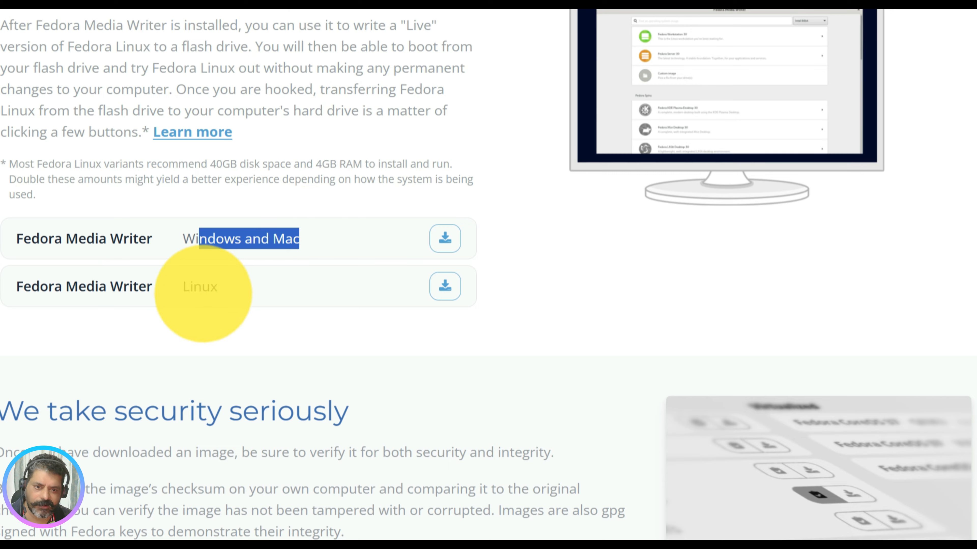
pyautogui.doubleClick(201, 287)
pyautogui.scroll(-1, 156, 439)
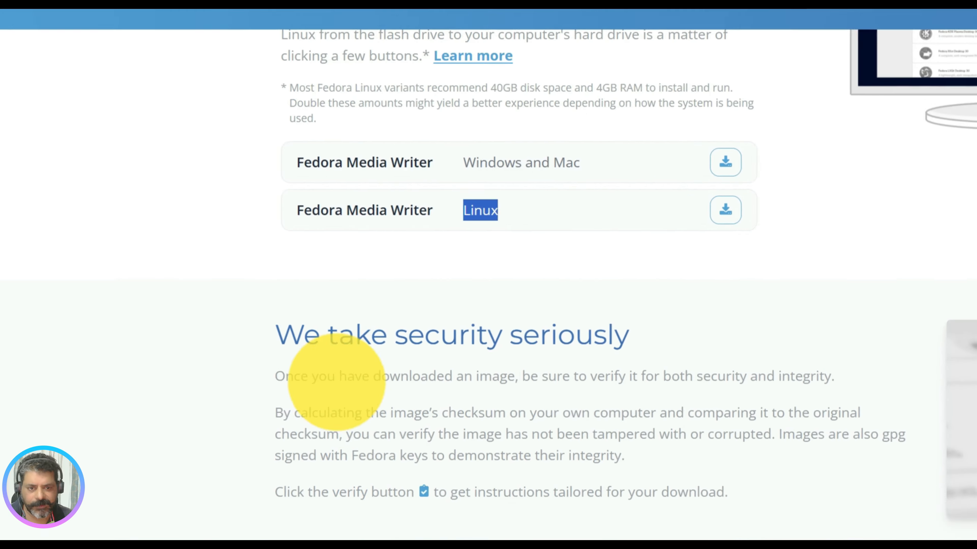
pyautogui.moveTo(1, 386); pyautogui.dragTo(290, 506)
pyautogui.scroll(-5, 380, 410)
pyautogui.scroll(-3, 487, 454)
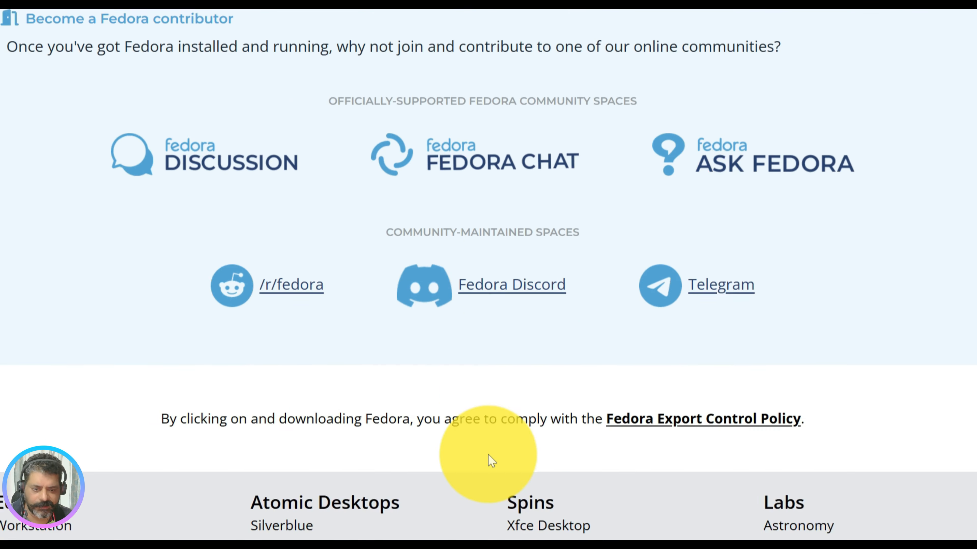
pyautogui.scroll(8, 488, 454)
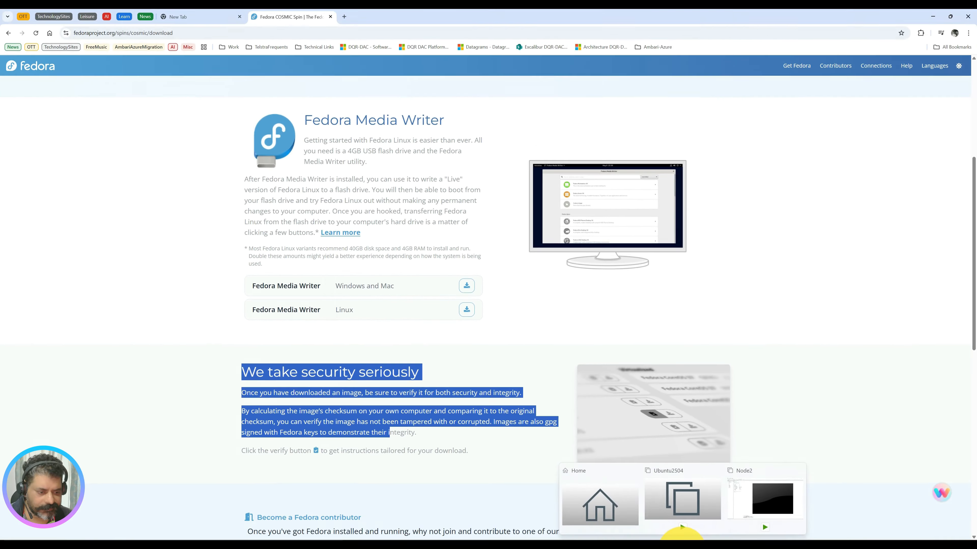
# Switch to VMware Workstation.
pyautogui.click(683, 547)
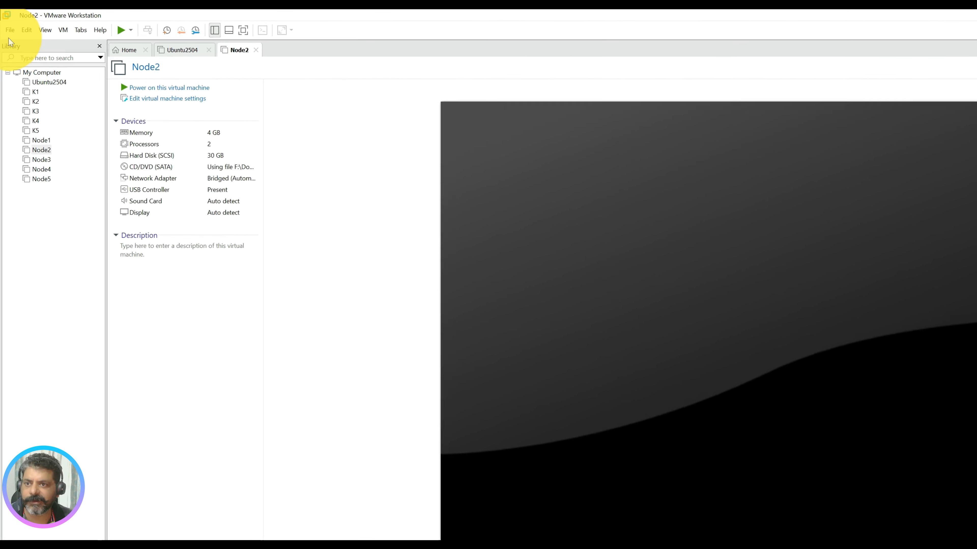
pyautogui.click(7, 24)
pyautogui.click(42, 61)
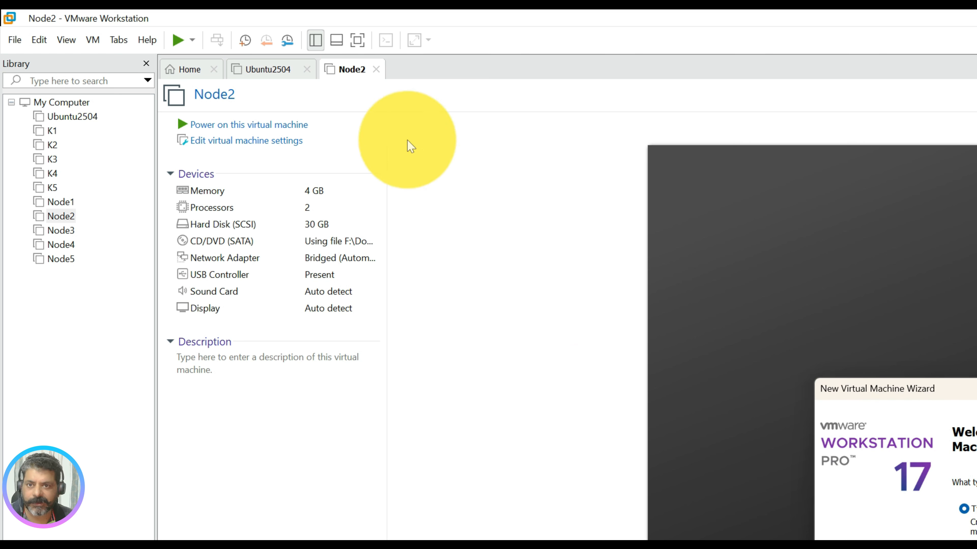
pyautogui.press('Escape')
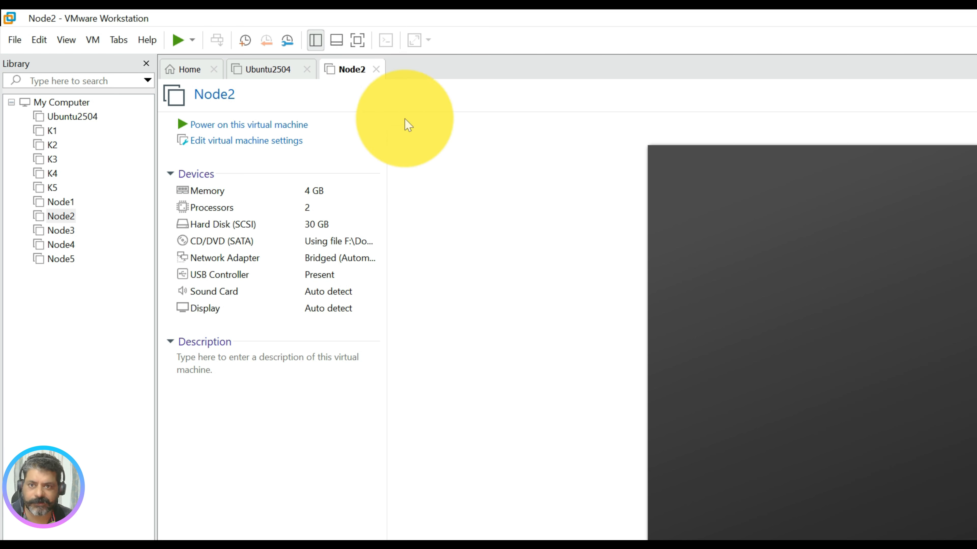
# Close the open Node2, Ubuntu2504 and Home pages in the workspace.
pyautogui.click(376, 69)
pyautogui.click(307, 70)
pyautogui.click(214, 69)
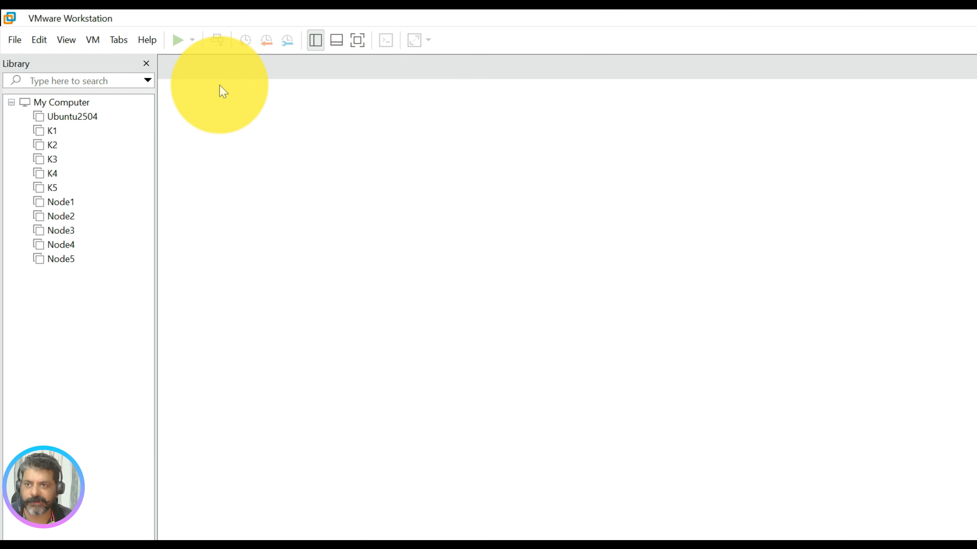
# Start creating a new virtual machine with the Fedora installer disc image file (iso) as its installation source.
pyautogui.click(14, 40)
pyautogui.click(43, 62)
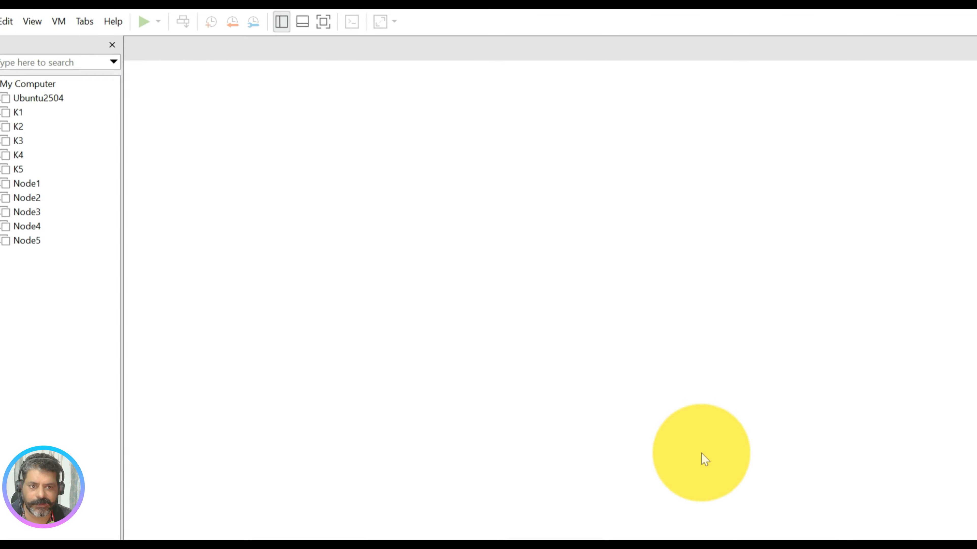
pyautogui.click(747, 522)
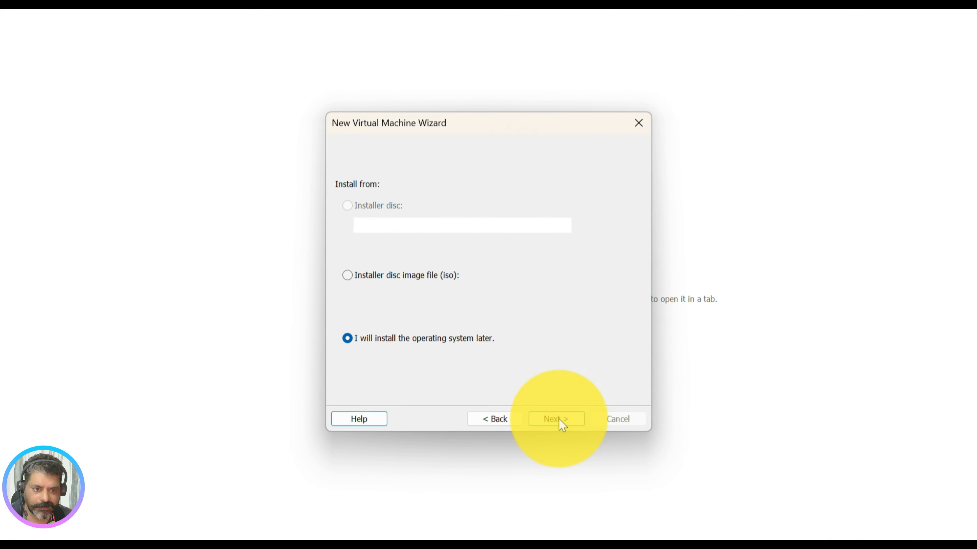
pyautogui.click(354, 275)
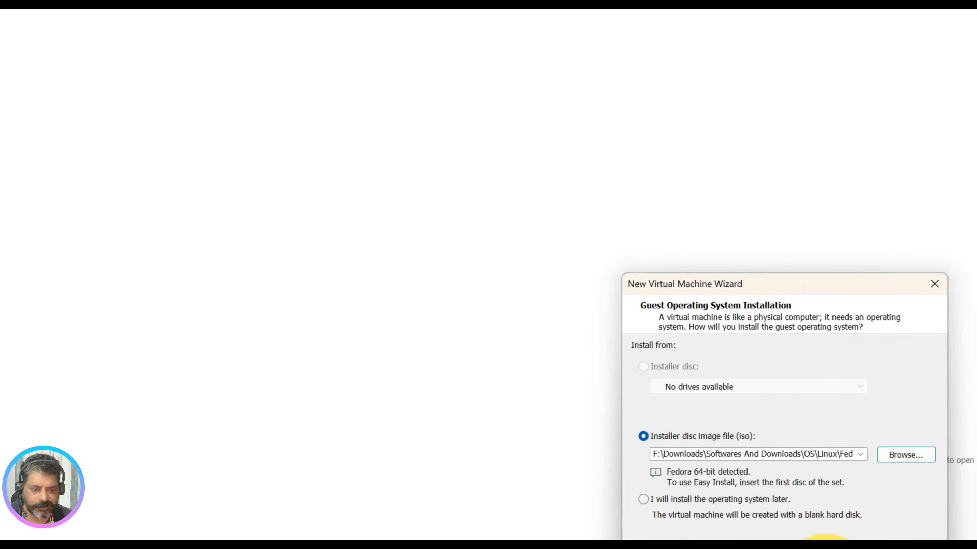
pyautogui.click(600, 440)
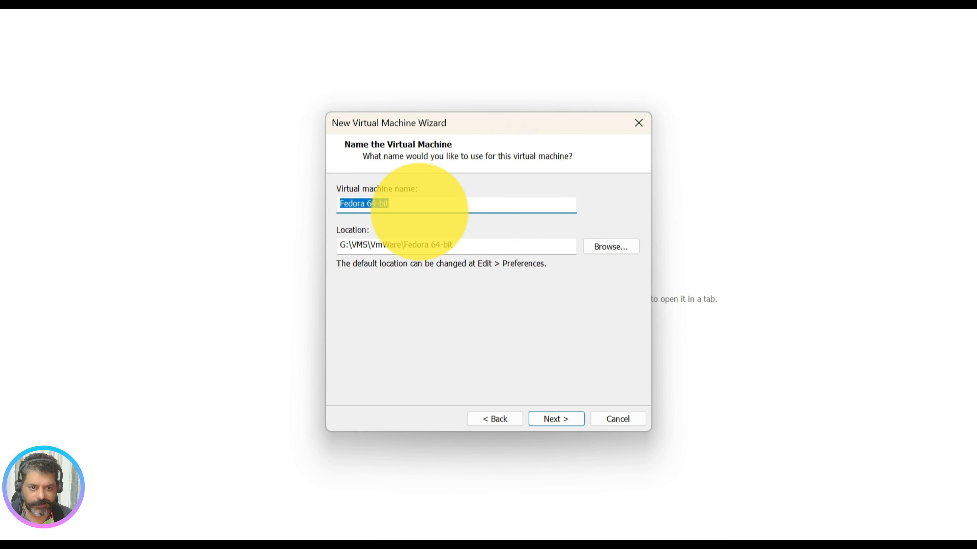
# Name the virtual machine Fedora, stored in G:\VMS\VmWare\Fedora, and continue to the disk capacity settings.
pyautogui.click(385, 202)
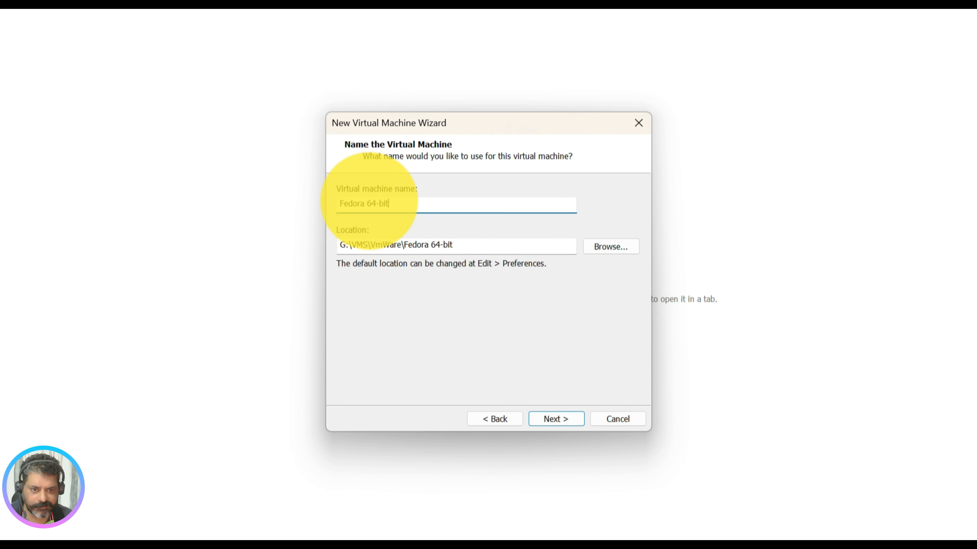
pyautogui.moveTo(369, 201); pyautogui.dragTo(616, 223)
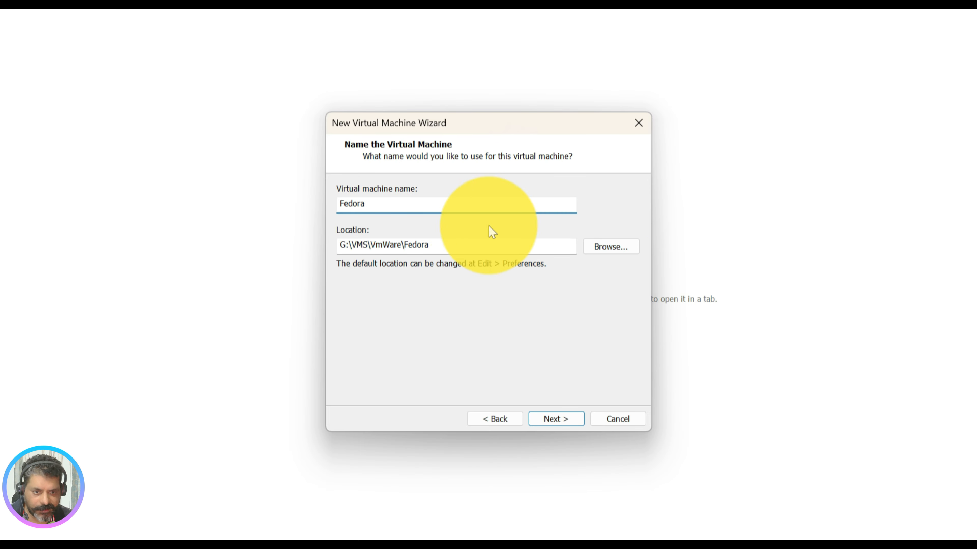
pyautogui.click(561, 422)
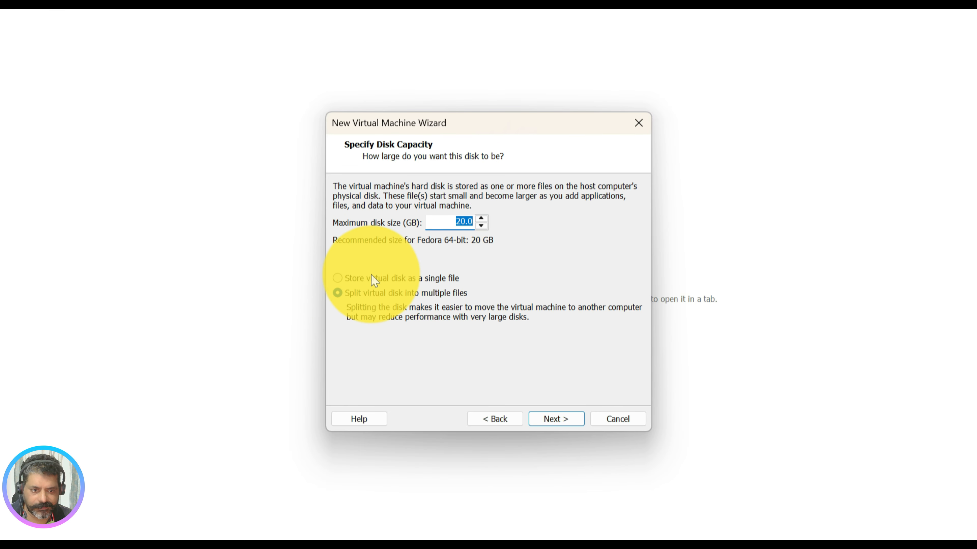
# Set the maximum disk size to 25 GB, split into multiple files, and continue to the creation summary.
pyautogui.scroll(-1, 458, 221)
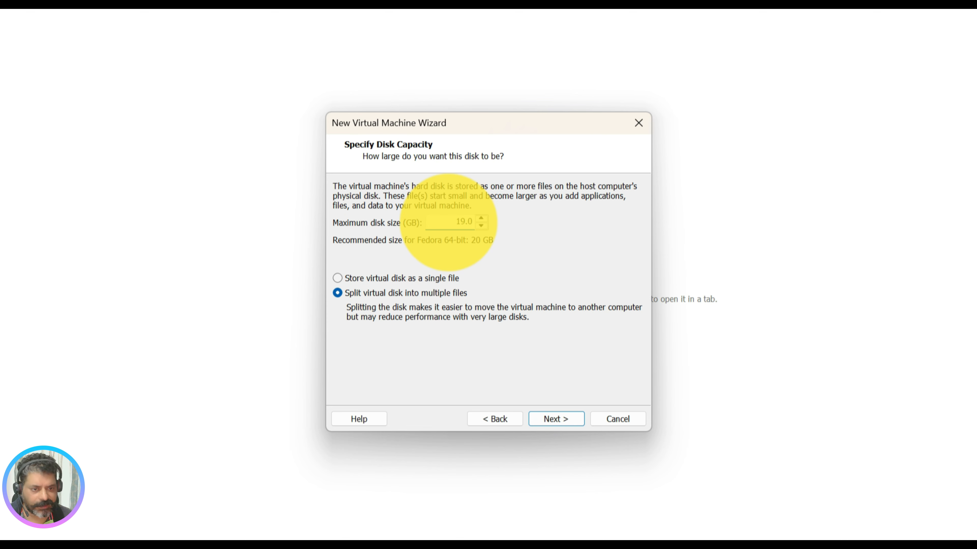
pyautogui.write('25')
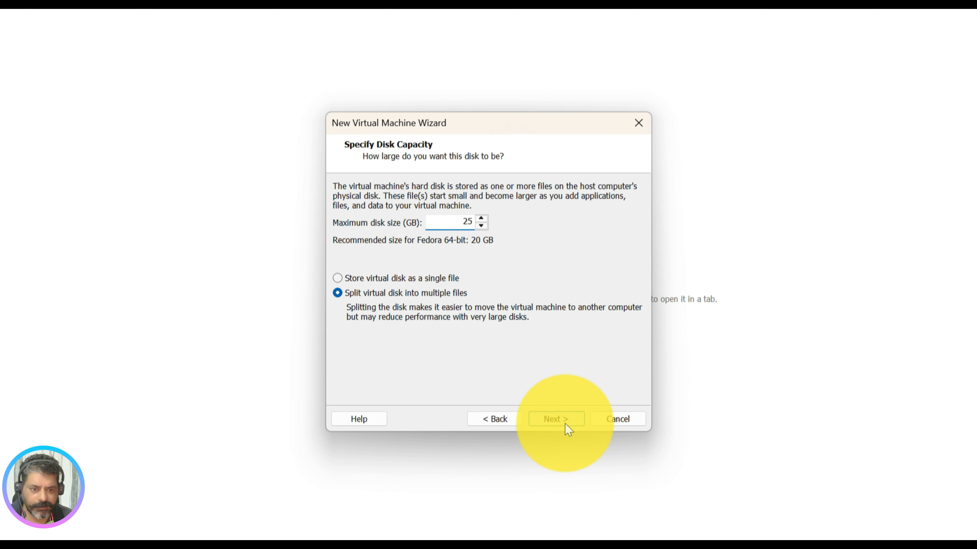
pyautogui.click(558, 421)
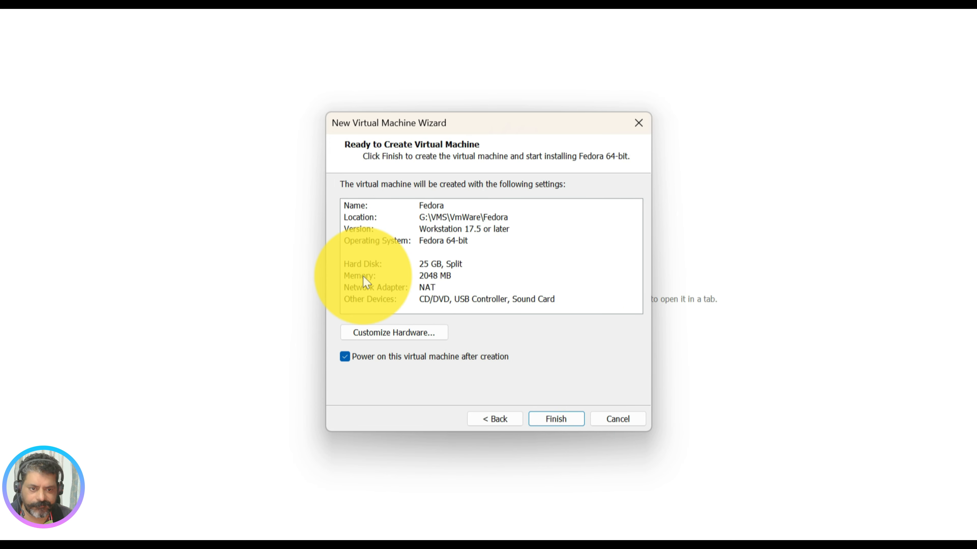
# Customize the virtual machine's hardware by setting its memory to 16 GB.
pyautogui.click(373, 279)
pyautogui.click(364, 337)
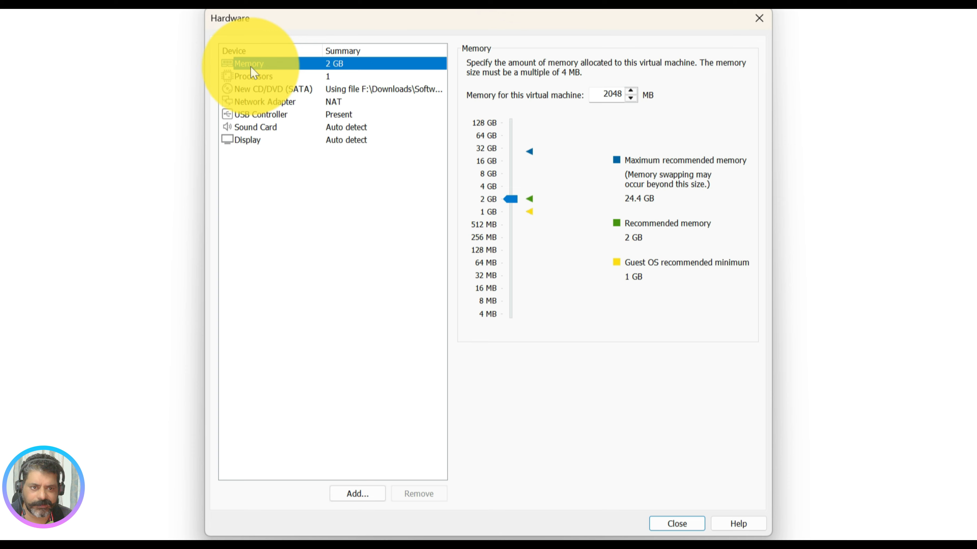
pyautogui.click(485, 161)
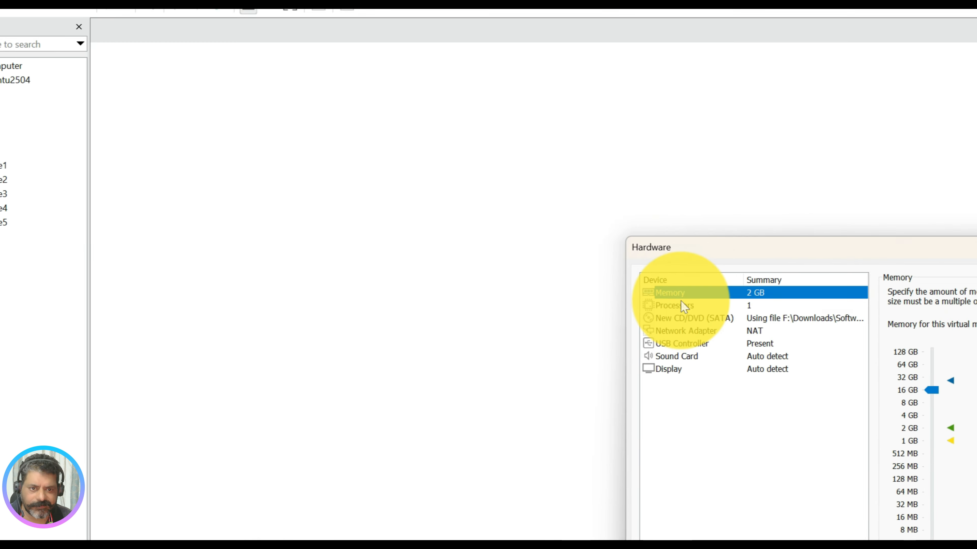
# Give the virtual machine 2 processors with 3 cores each and set its network adapter to a bridged connection.
pyautogui.click(262, 77)
pyautogui.click(590, 330)
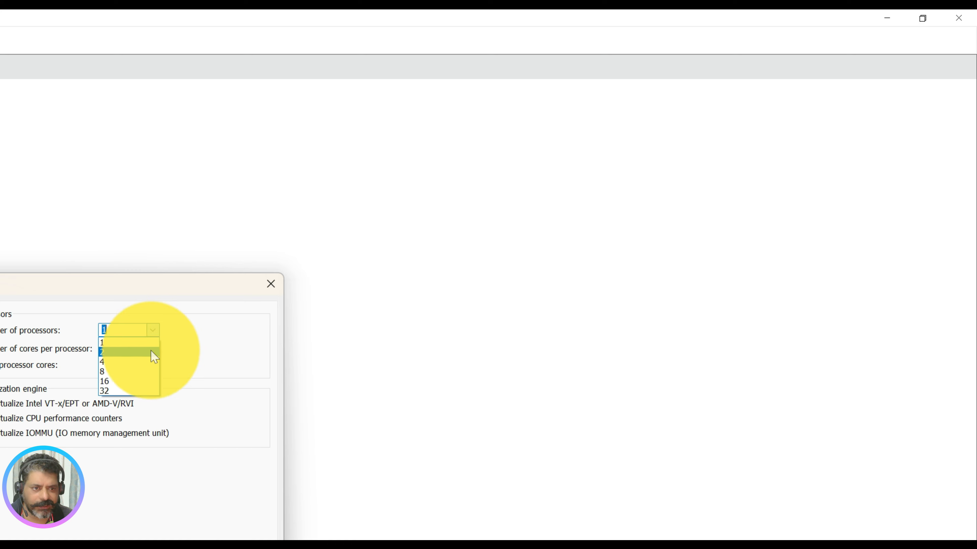
pyautogui.click(127, 352)
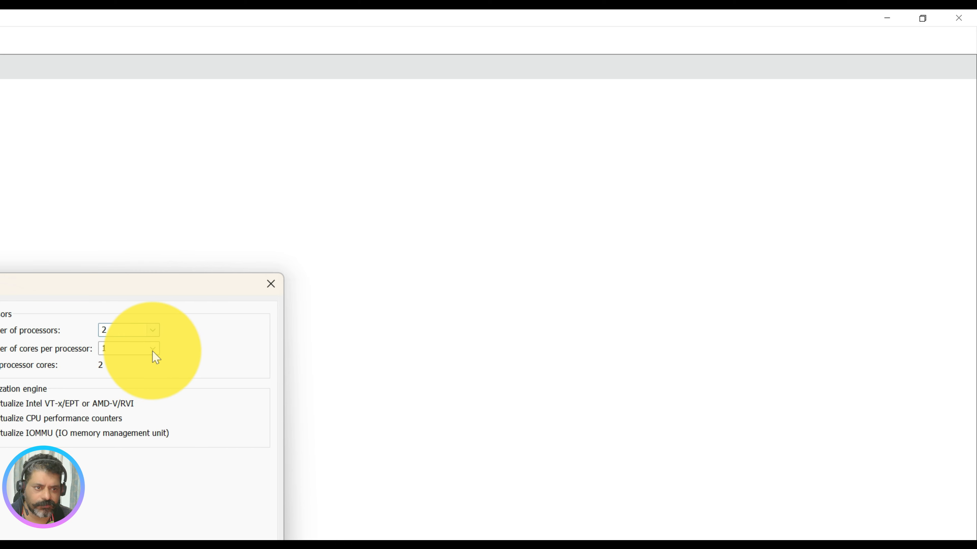
pyautogui.click(152, 349)
pyautogui.click(415, 219)
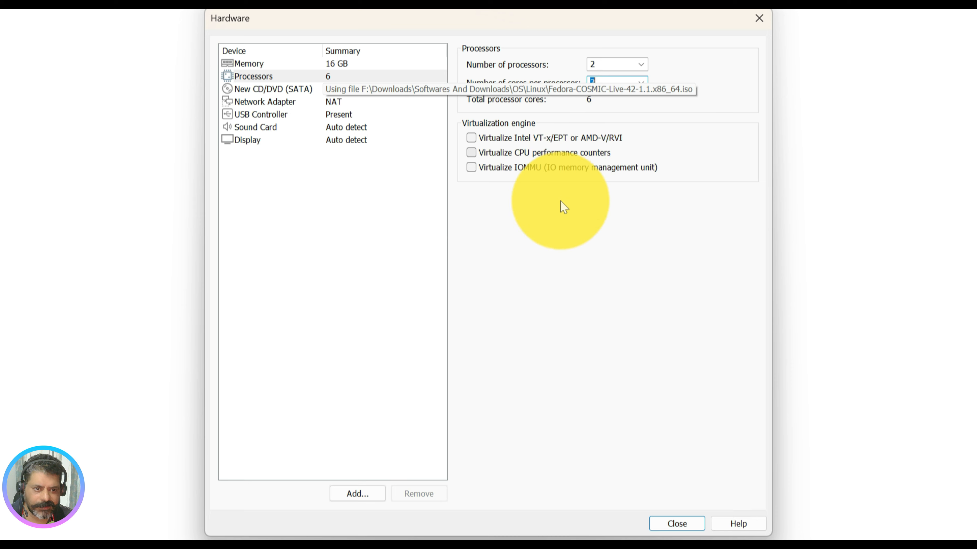
pyautogui.click(264, 102)
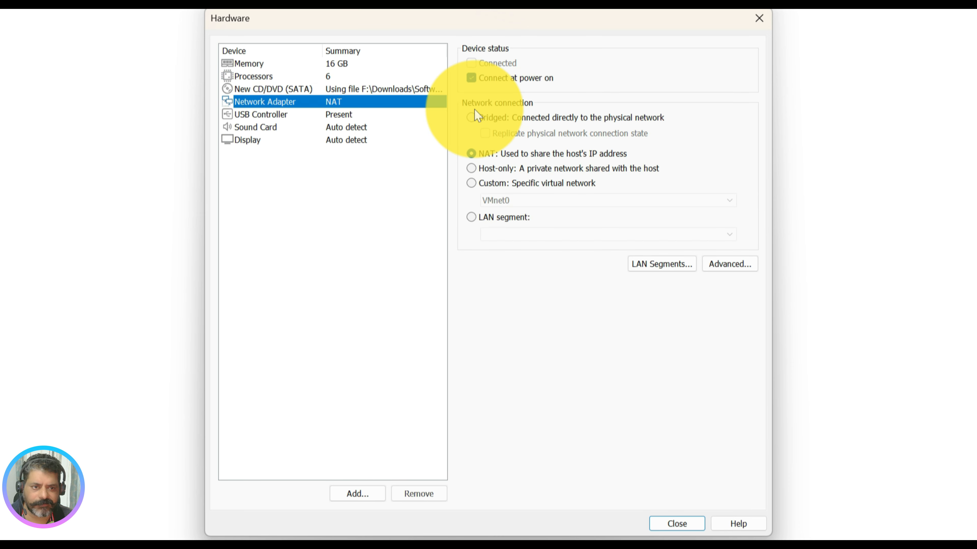
pyautogui.click(470, 118)
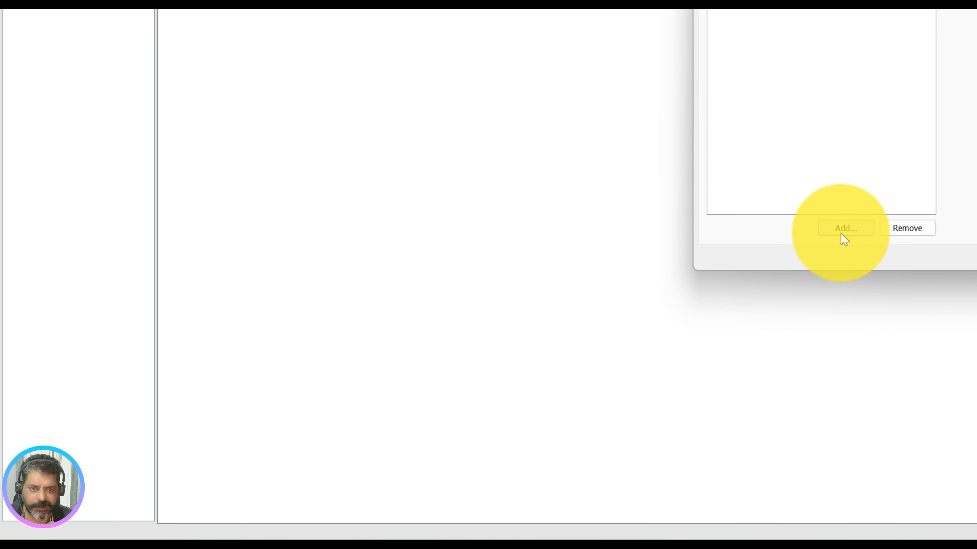
pyautogui.click(842, 229)
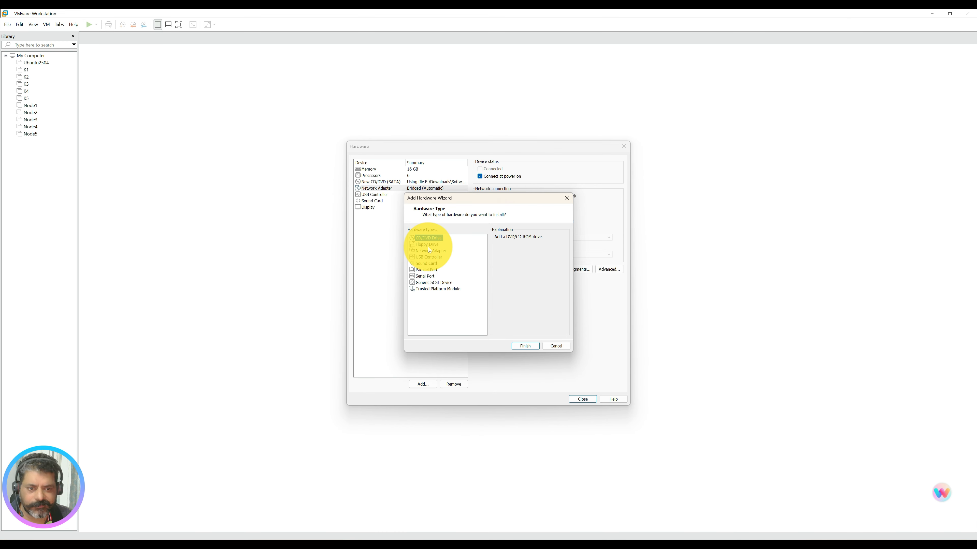
pyautogui.click(426, 263)
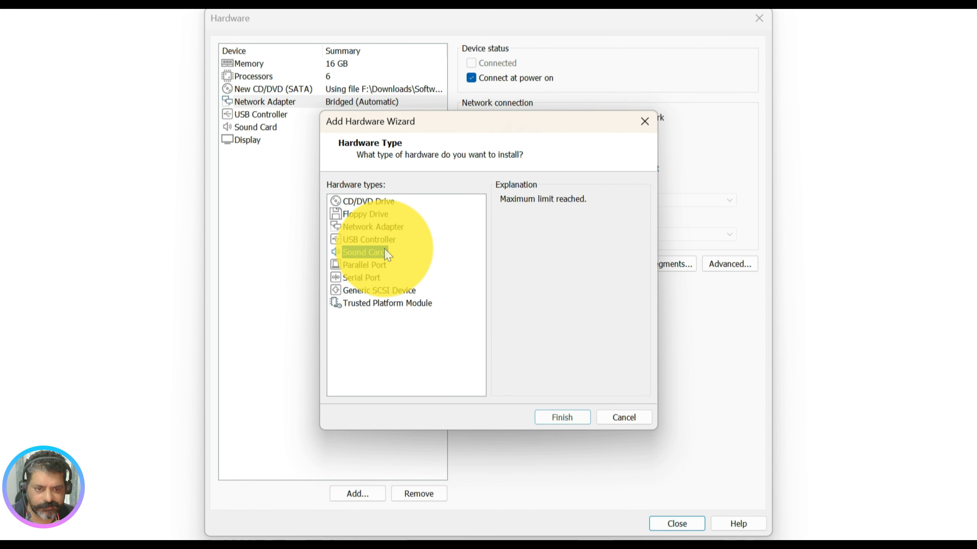
pyautogui.click(367, 265)
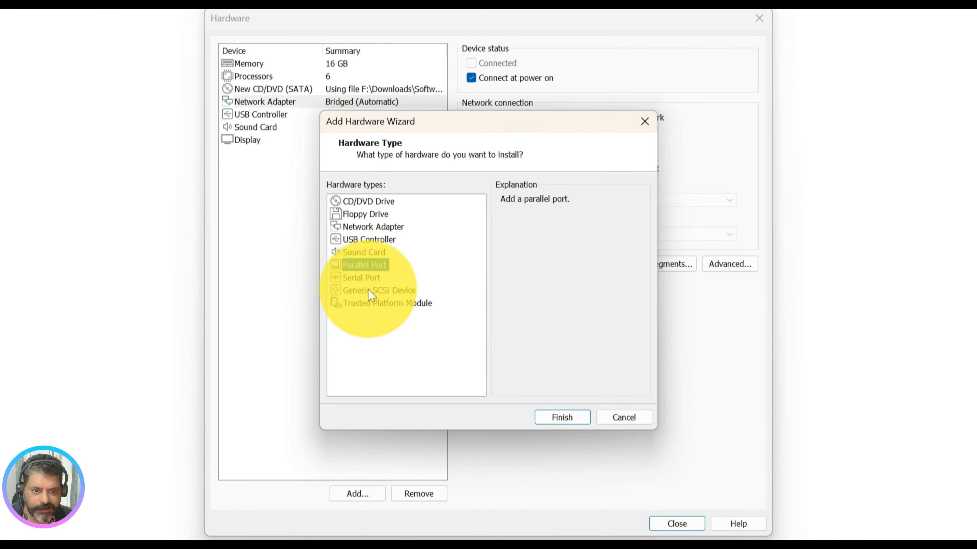
pyautogui.click(645, 422)
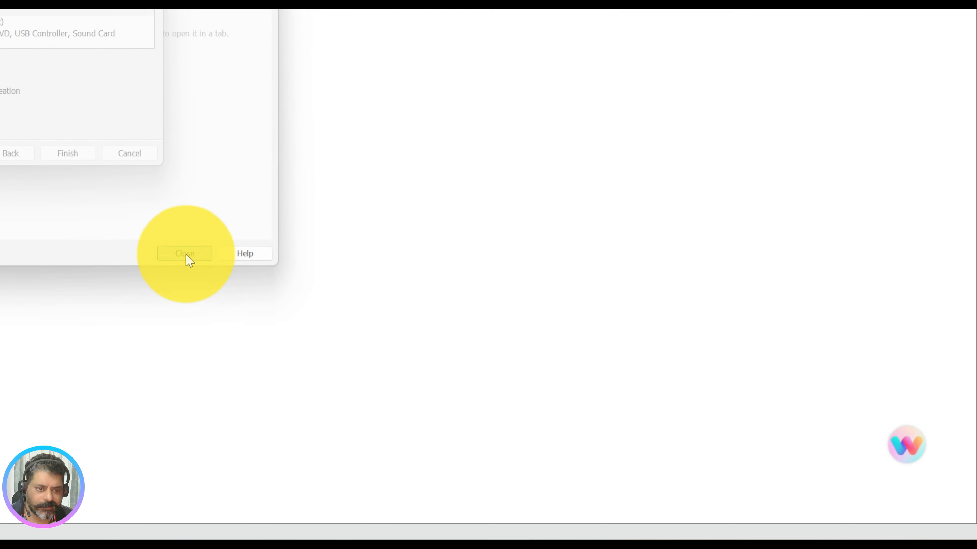
# Finish creating the Fedora virtual machine and boot it with the Start Fedora-COSMIC-Live entry.
pyautogui.click(184, 254)
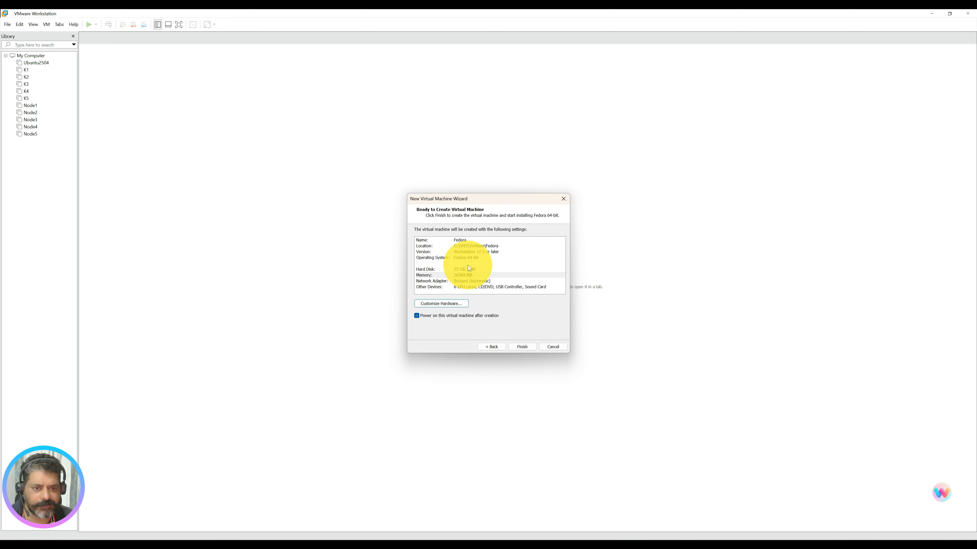
pyautogui.click(521, 346)
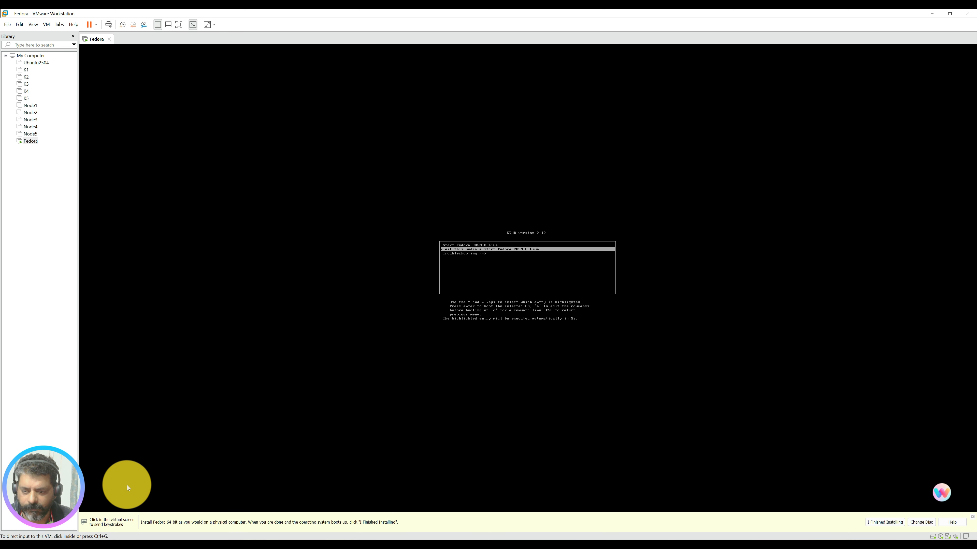
pyautogui.click(461, 269)
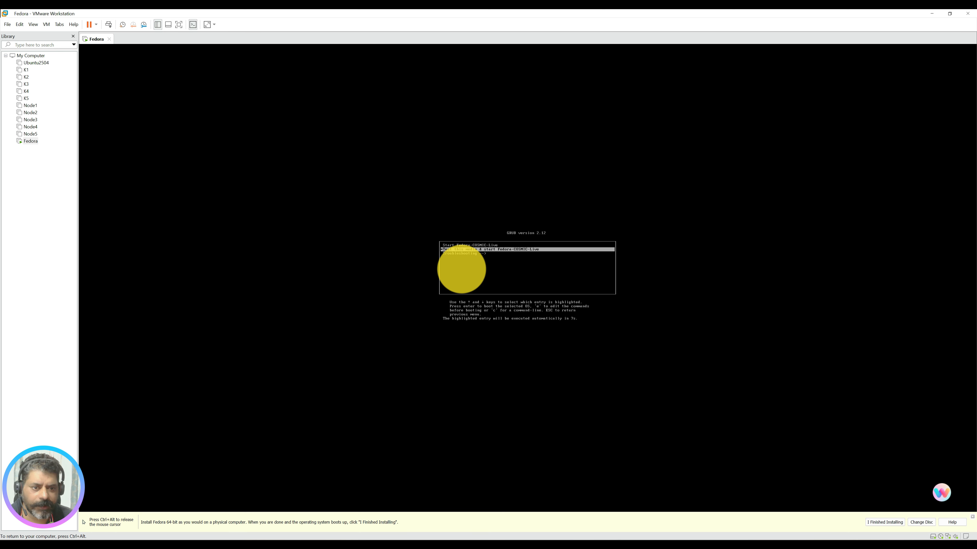
pyautogui.press('Up')
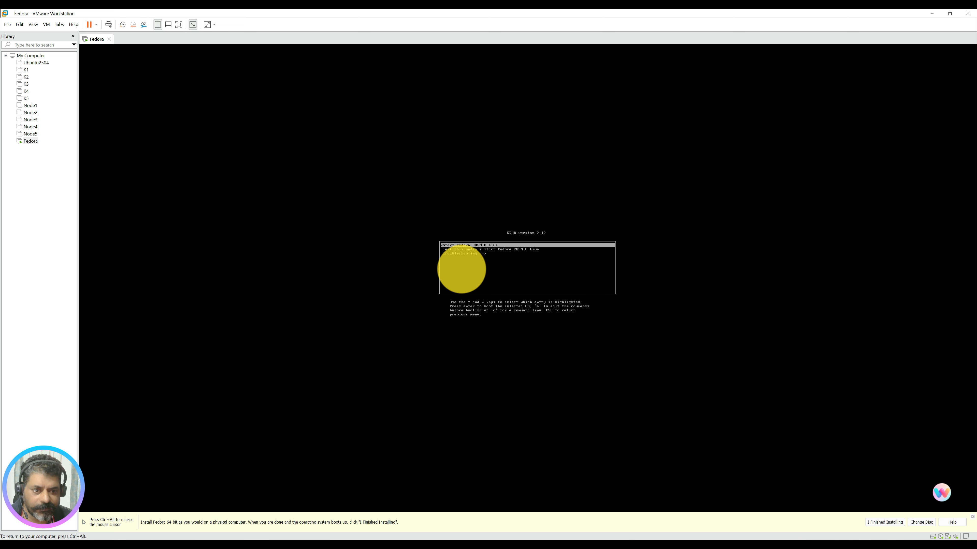
pyautogui.press('Return')
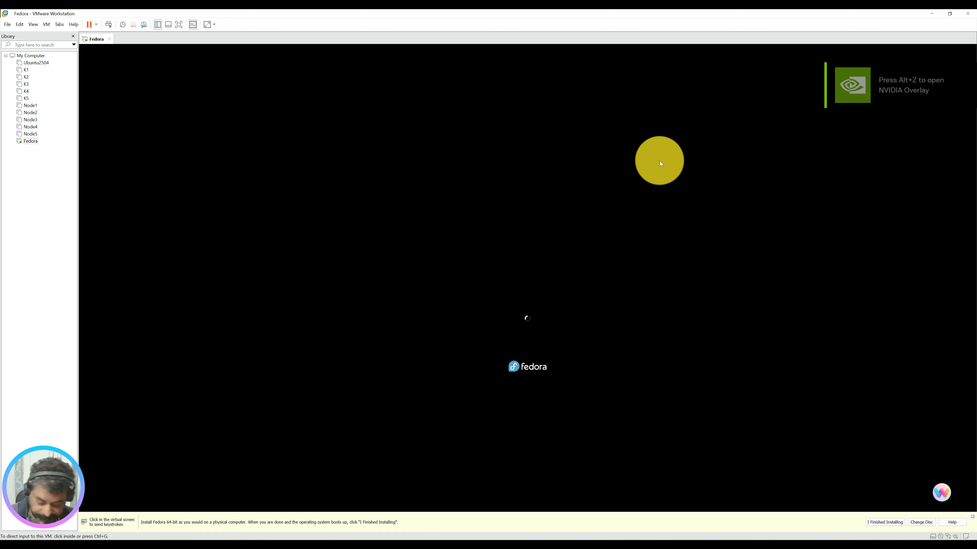
# Switch to the Clock app, start its 10-minute timer and bring it into view, and return to the virtual machine.
pyautogui.press('super')
pyautogui.write('timer')
pyautogui.press('Return')
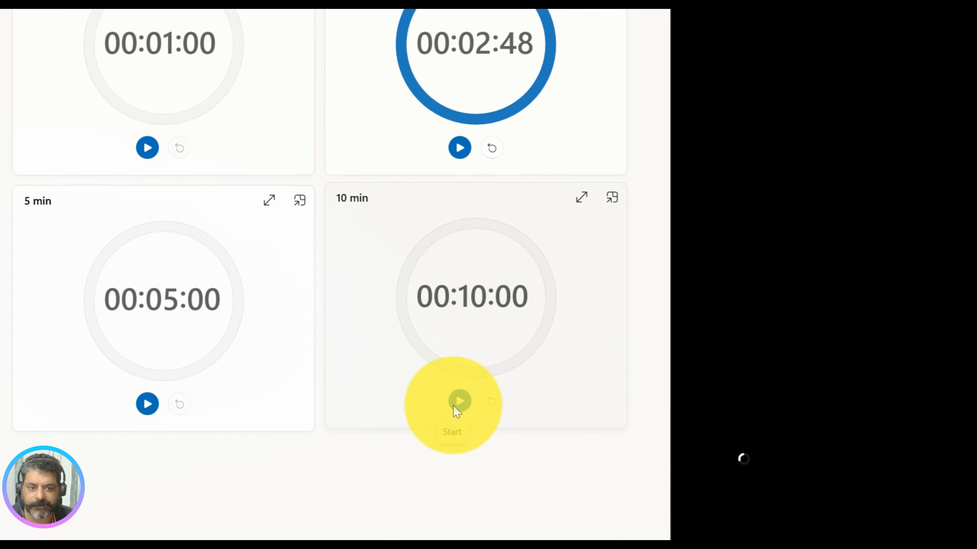
pyautogui.click(454, 405)
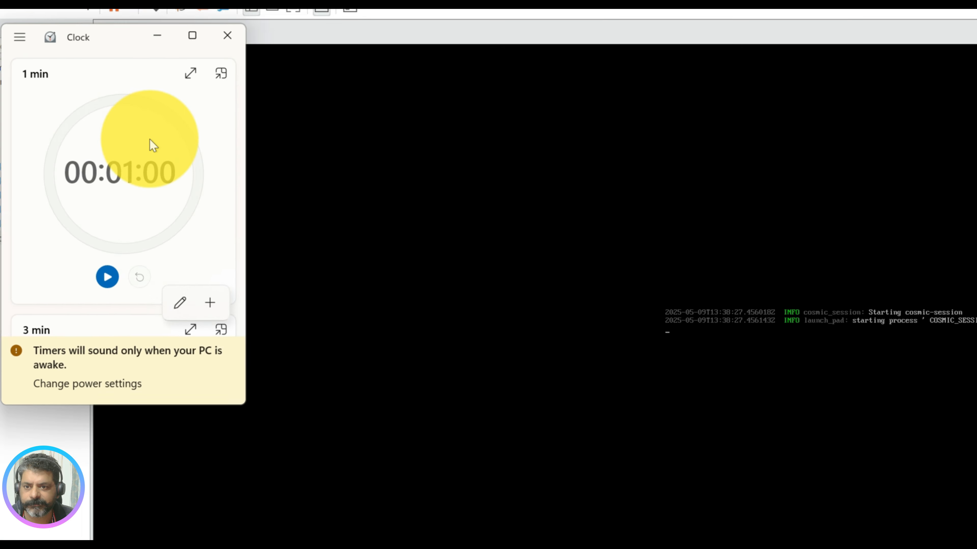
pyautogui.scroll(-6, 162, 210)
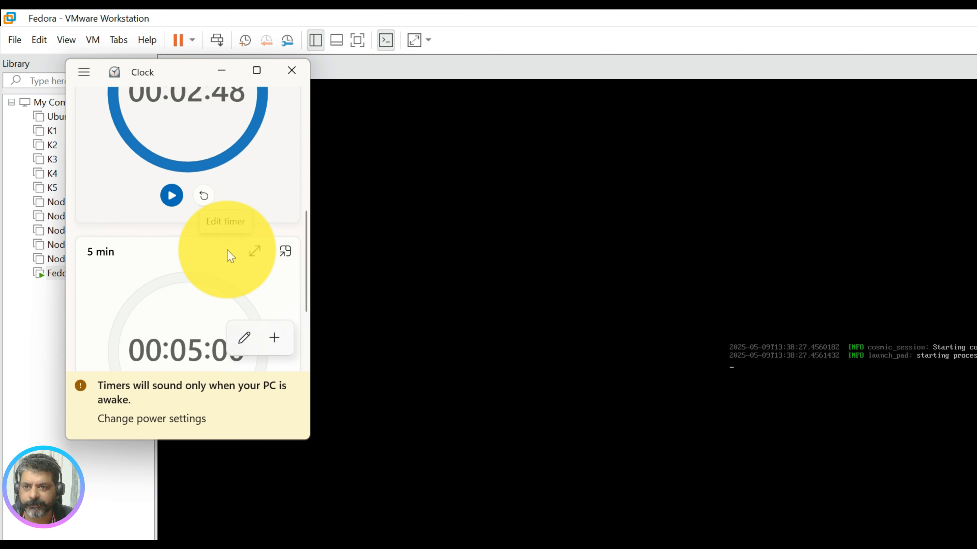
pyautogui.scroll(2, 162, 215)
pyautogui.scroll(-5, 290, 293)
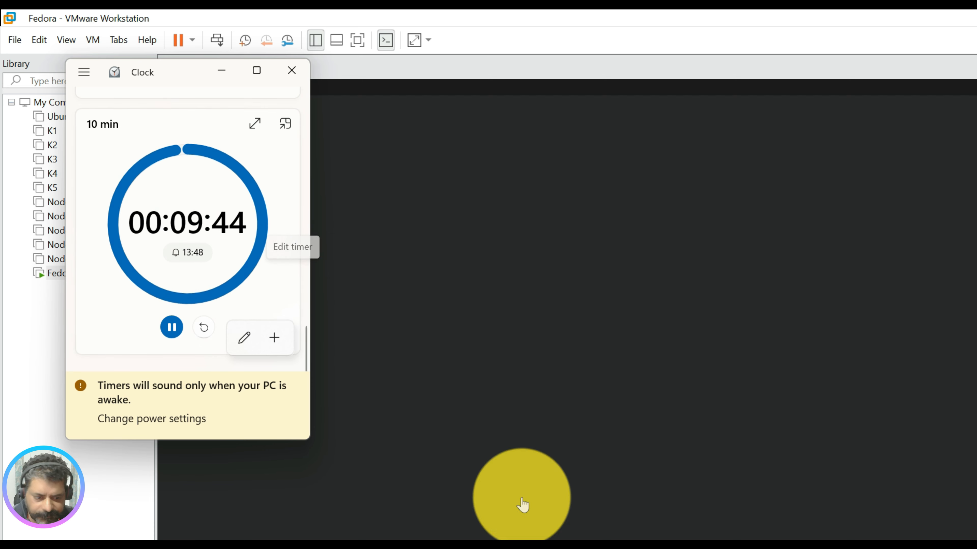
pyautogui.click(554, 546)
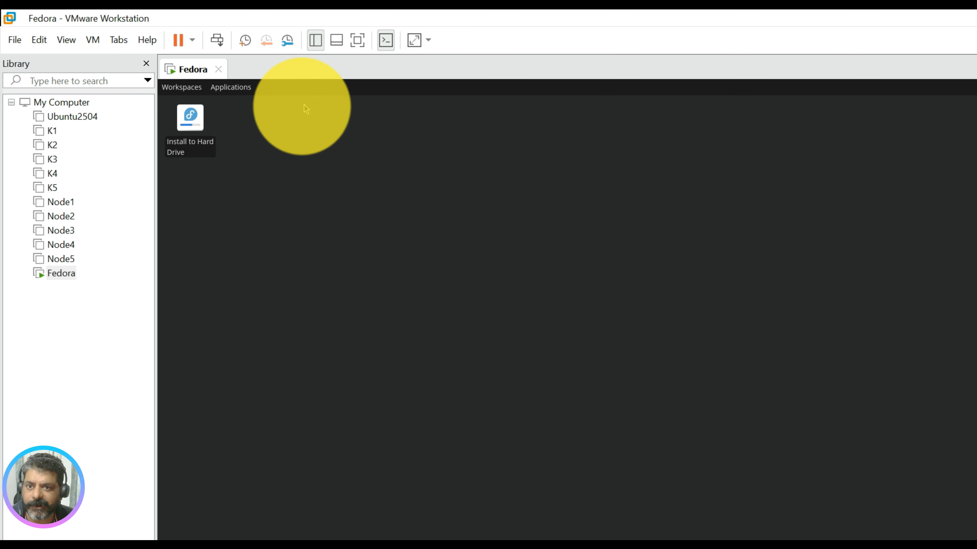
# Hide the virtual machine library, launch Install to Hard Drive from the live desktop, and dismiss the installer's pop-up dialogs without quitting.
pyautogui.click(315, 40)
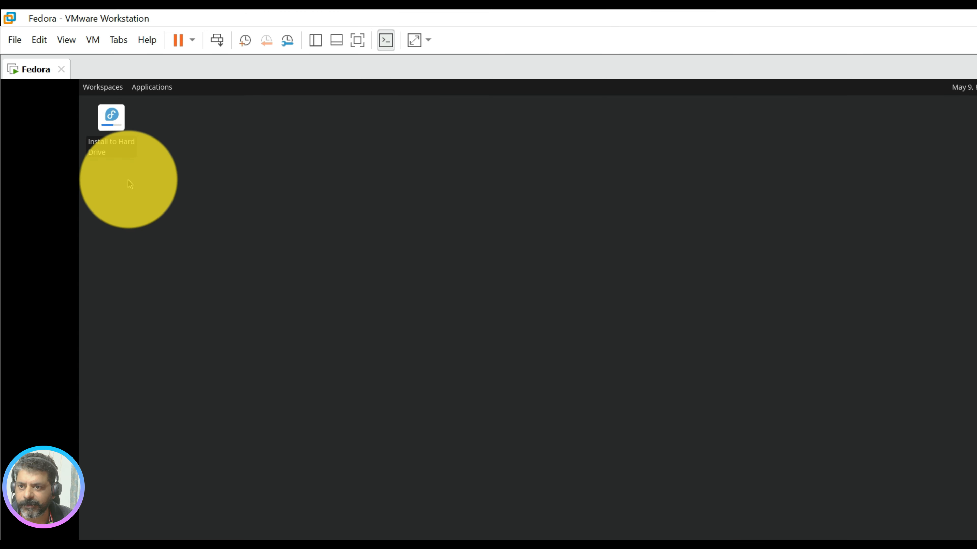
pyautogui.doubleClick(108, 150)
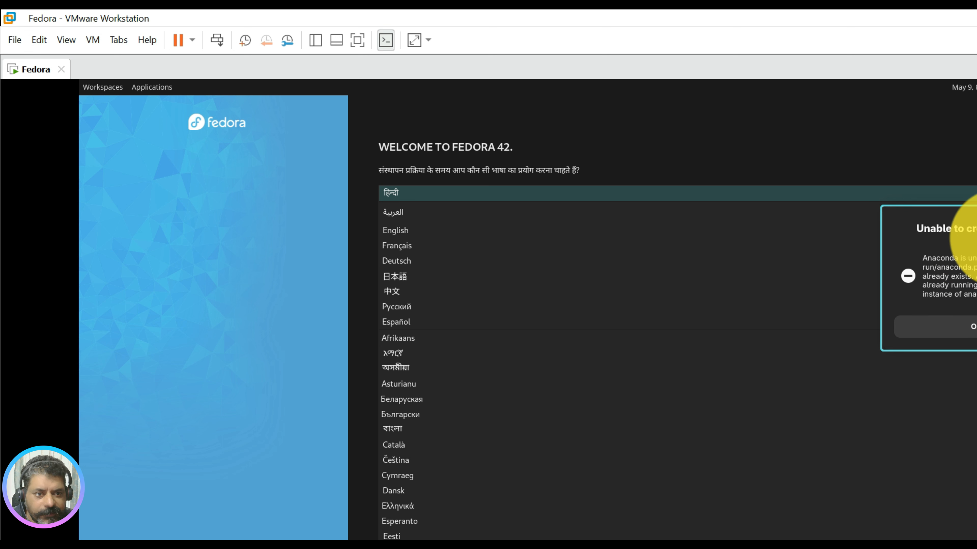
pyautogui.moveTo(972, 260); pyautogui.dragTo(976, 276)
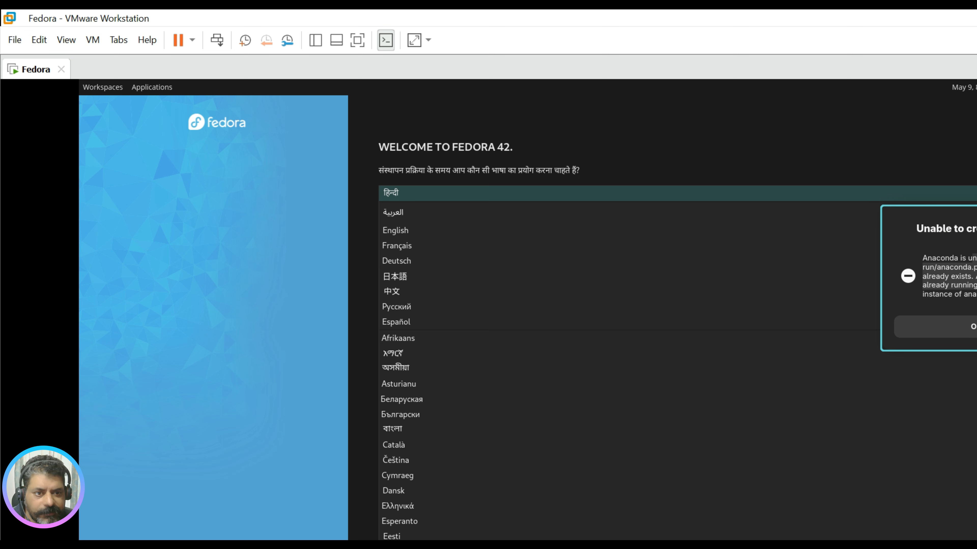
pyautogui.click(961, 326)
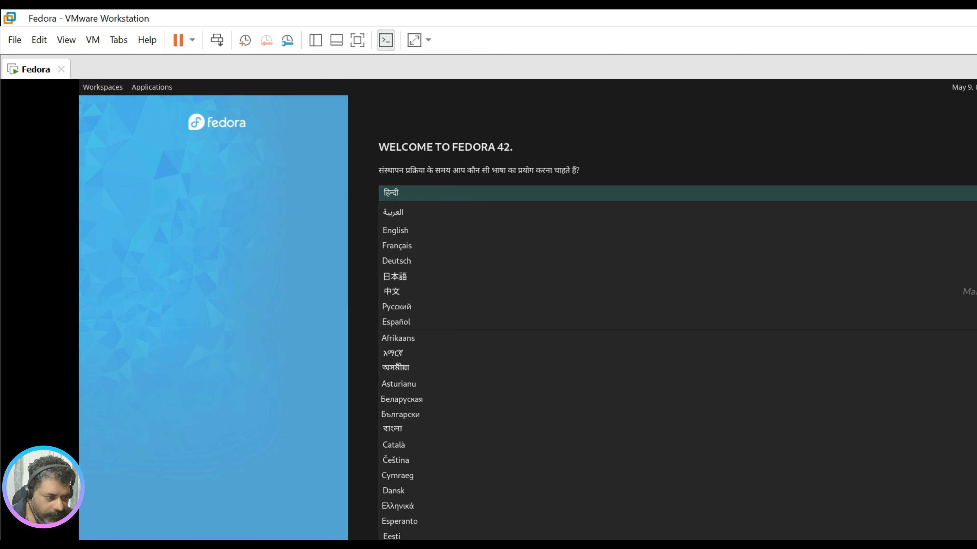
pyautogui.click(899, 488)
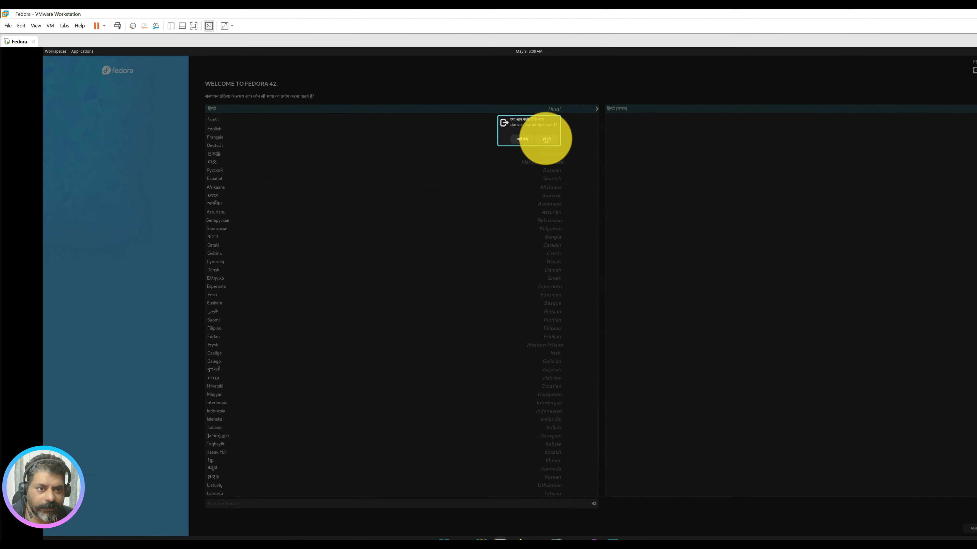
pyautogui.click(504, 129)
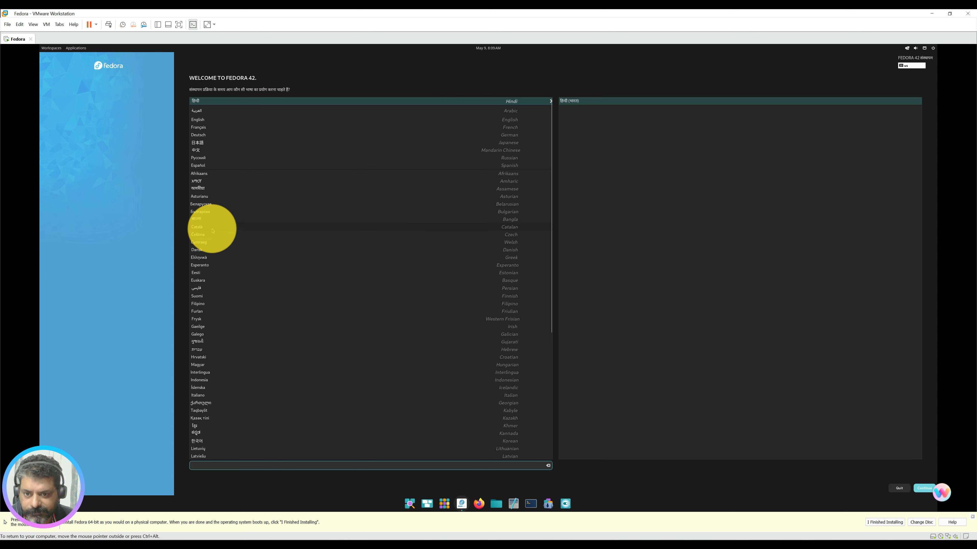
# Find English among the installer languages, choose the English (India) variant and continue to the installation summary.
pyautogui.scroll(-5, 273, 366)
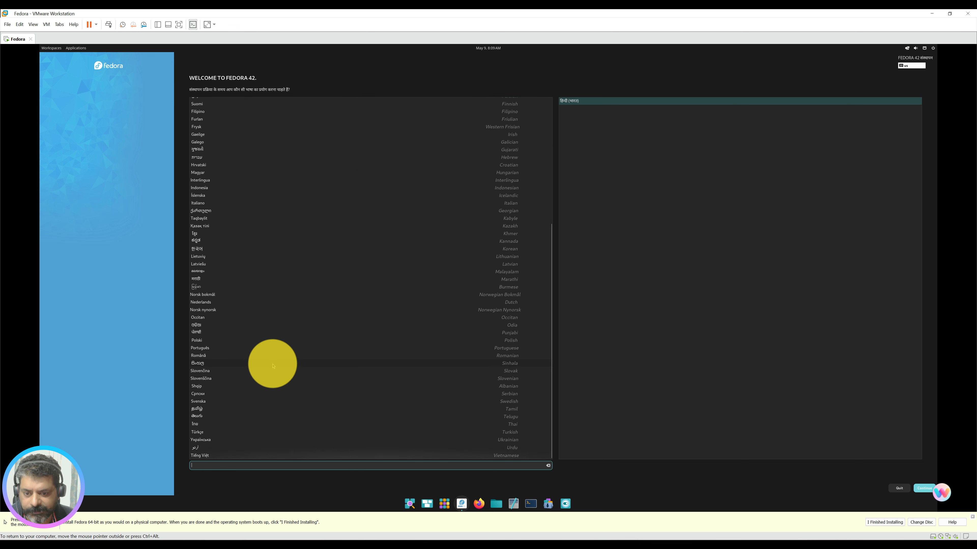
pyautogui.write('sh')
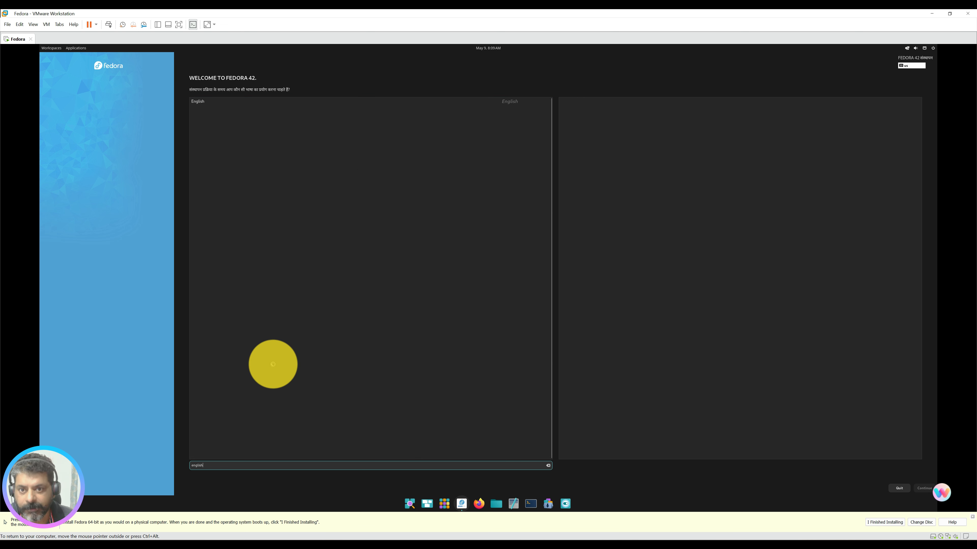
pyautogui.click(278, 101)
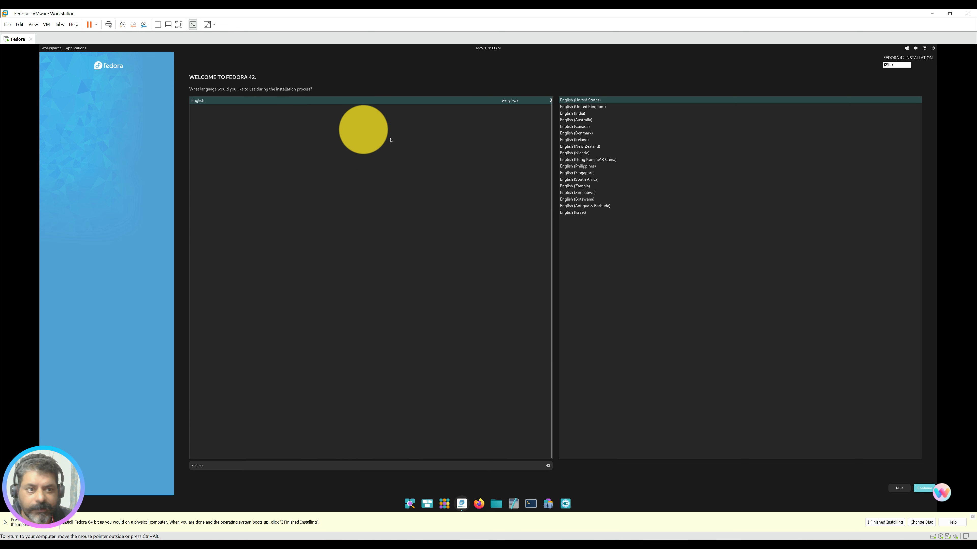
pyautogui.click(576, 113)
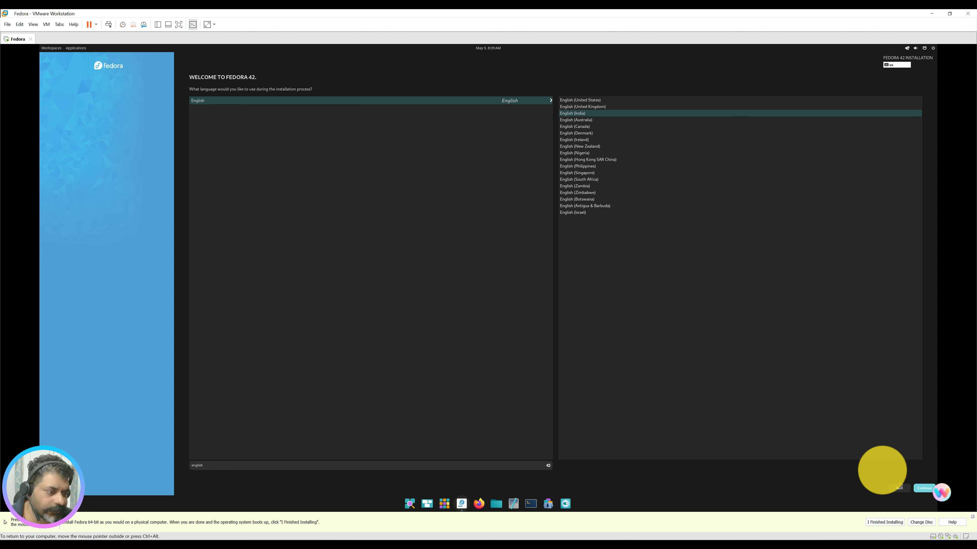
pyautogui.click(918, 489)
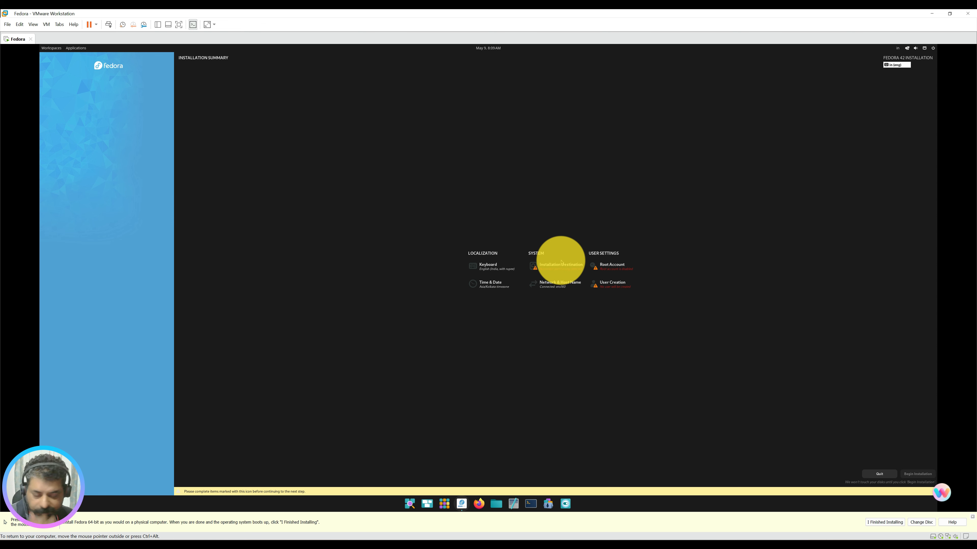
# Set the installation destination to the 25 GiB VMware Virtual NVMe Disk with automatic storage configuration.
pyautogui.click(551, 270)
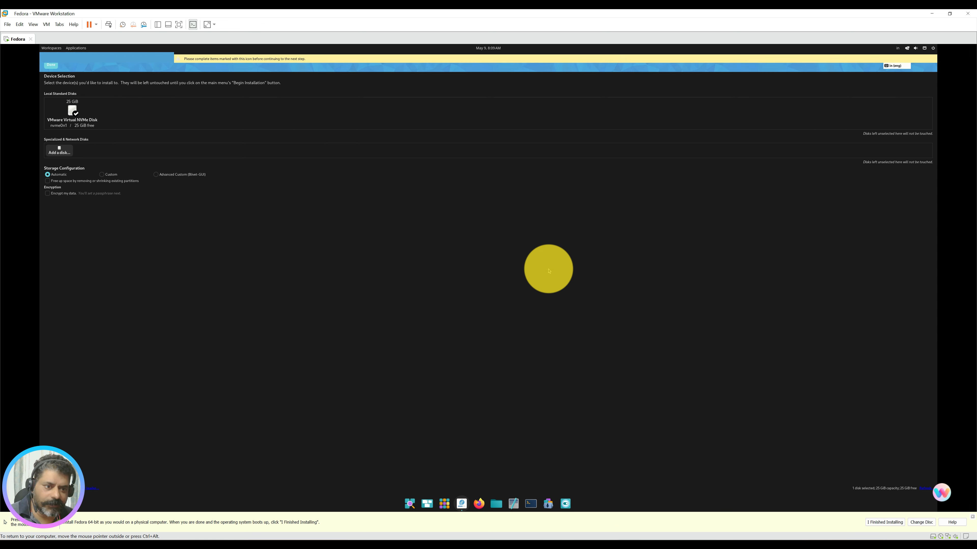
pyautogui.click(85, 127)
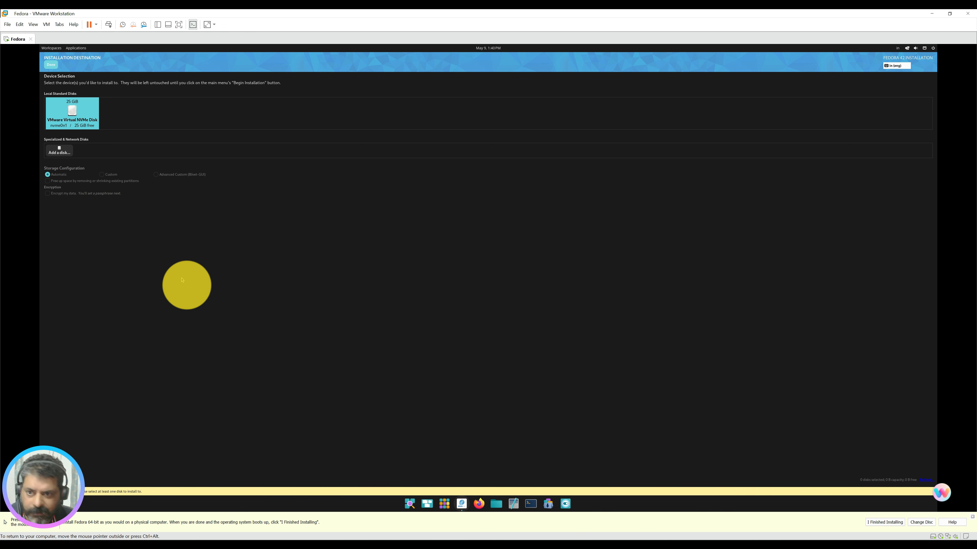
pyautogui.click(66, 122)
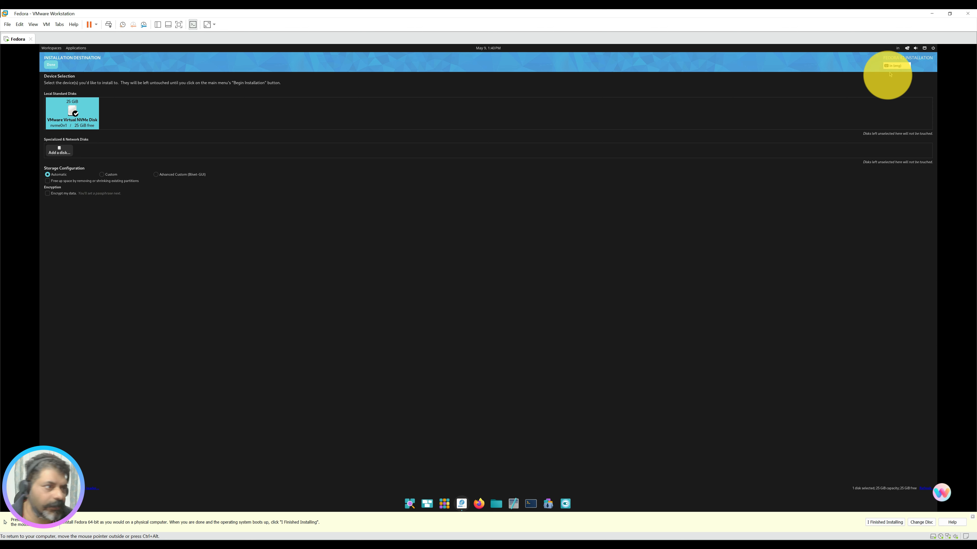
pyautogui.click(51, 64)
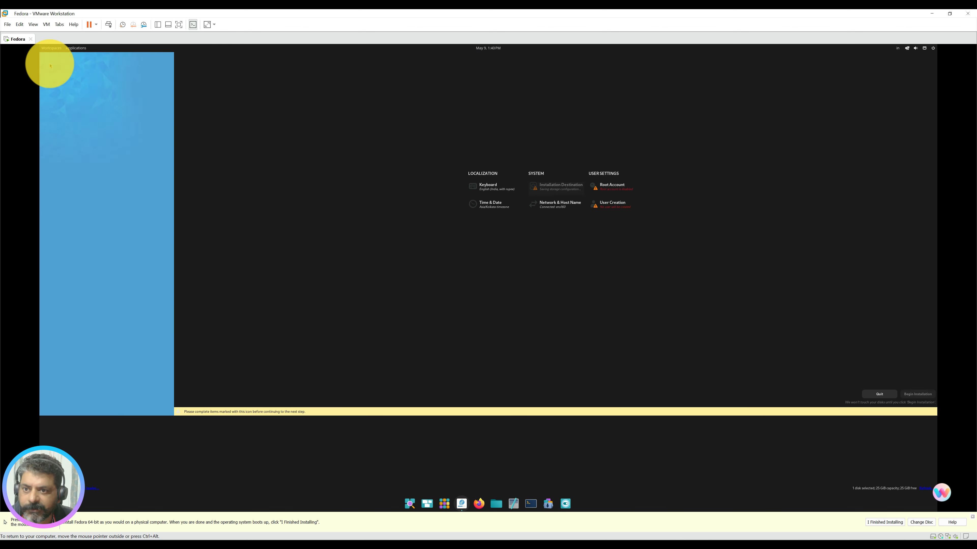
# Enable the root account, enter and confirm the root password, and accept it to return to the installation summary.
pyautogui.click(629, 273)
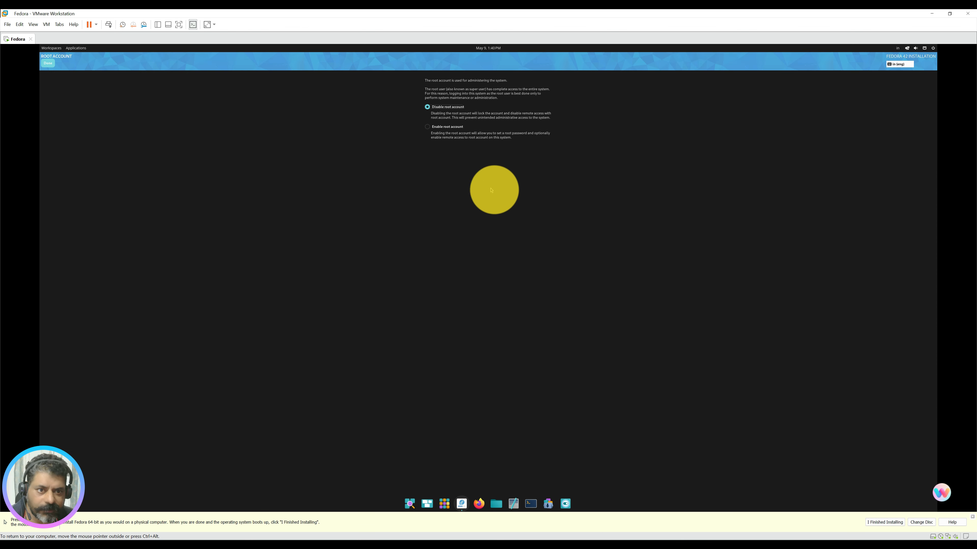
pyautogui.click(427, 128)
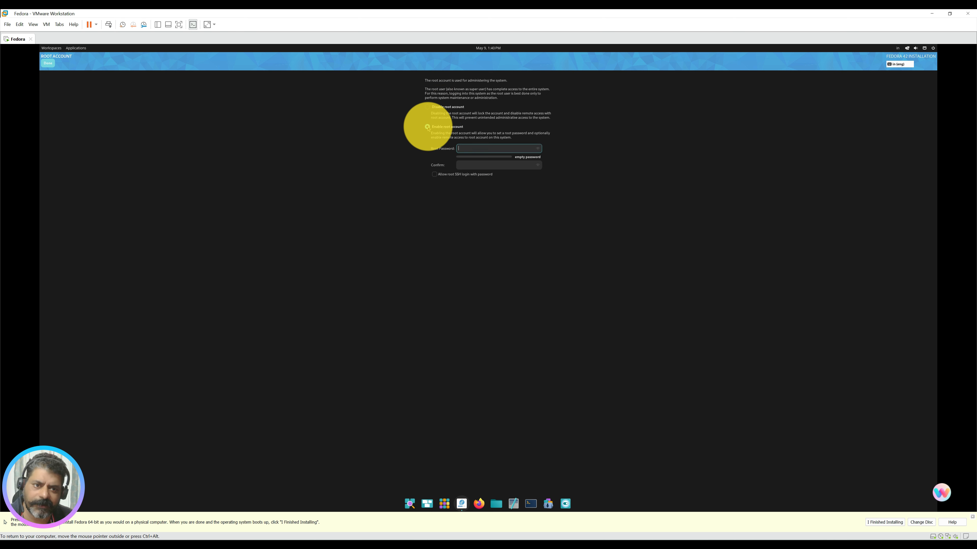
pyautogui.write('a')
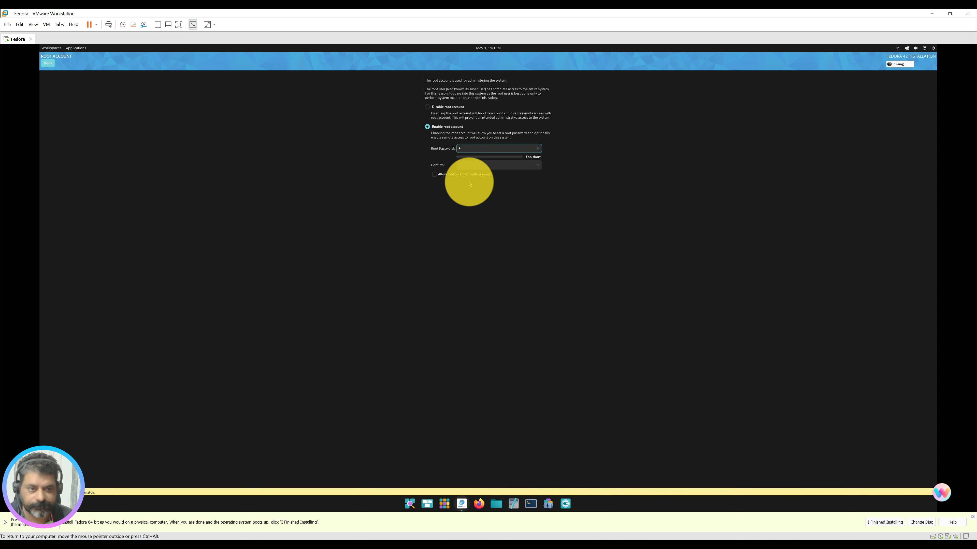
pyautogui.write('aa')
pyautogui.press('Tab')
pyautogui.write('aaaa')
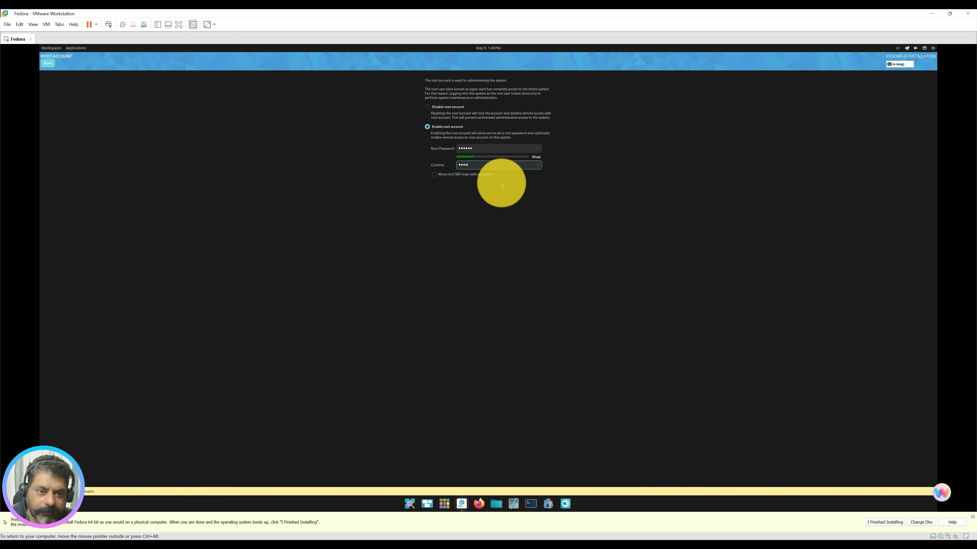
pyautogui.write('aa')
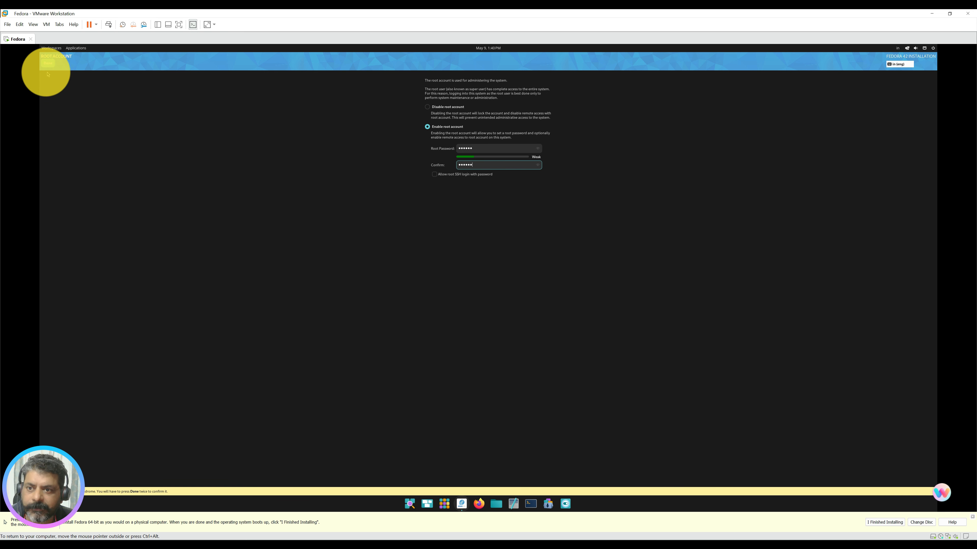
pyautogui.click(48, 63)
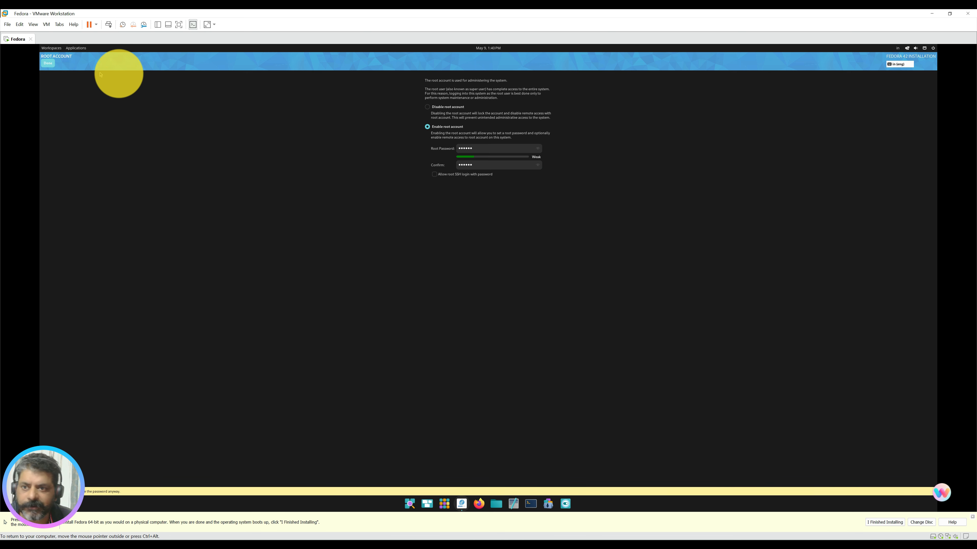
pyautogui.click(51, 64)
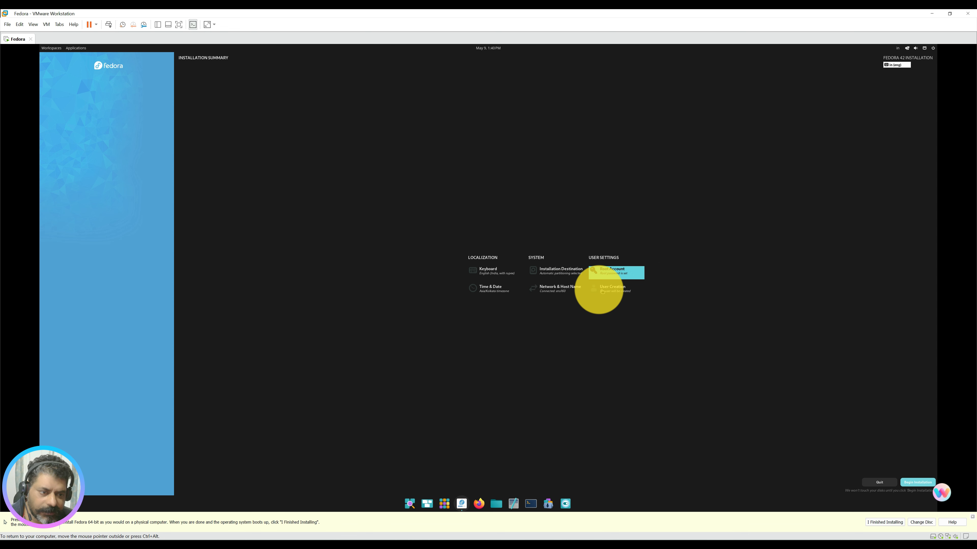
# Start creating a user account and fill in the user's full name and a custom user name.
pyautogui.click(610, 288)
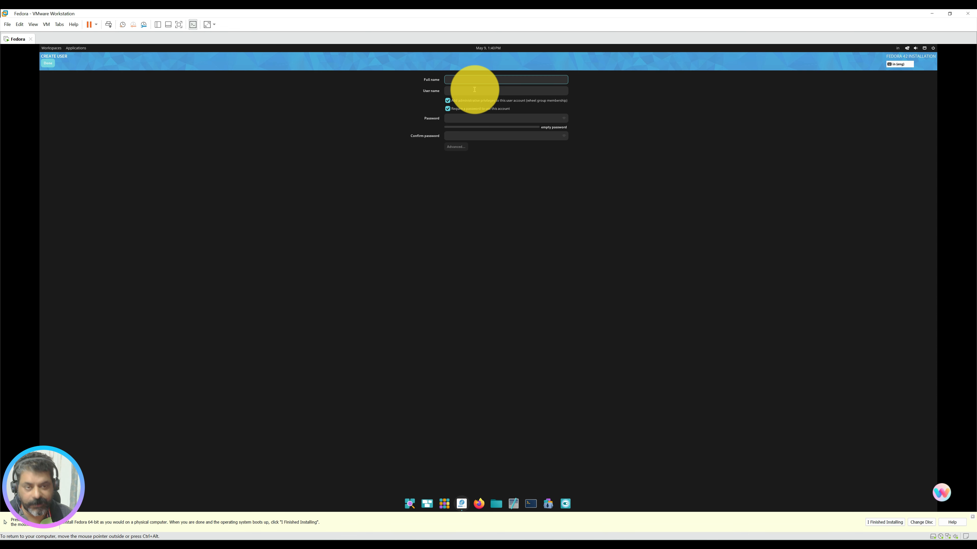
pyautogui.write('sh')
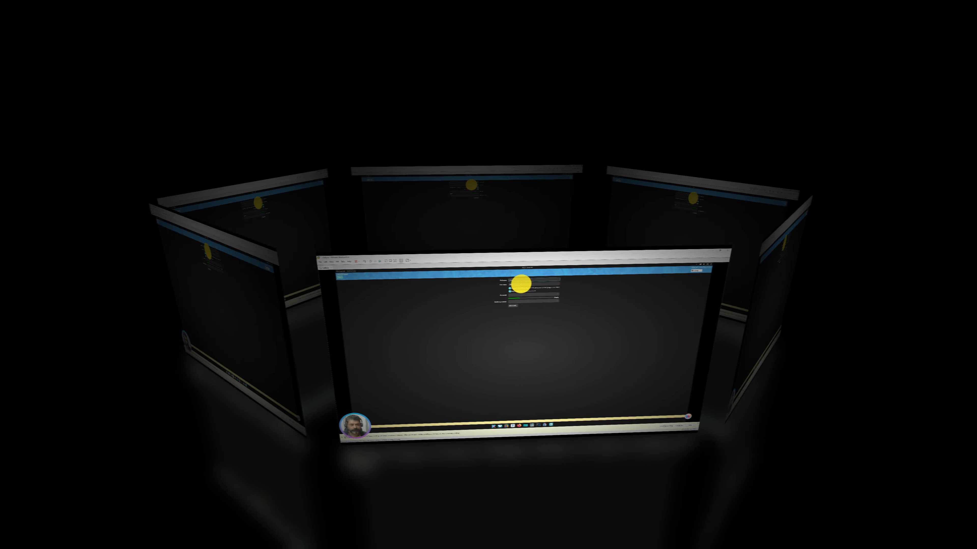
pyautogui.write('ha')
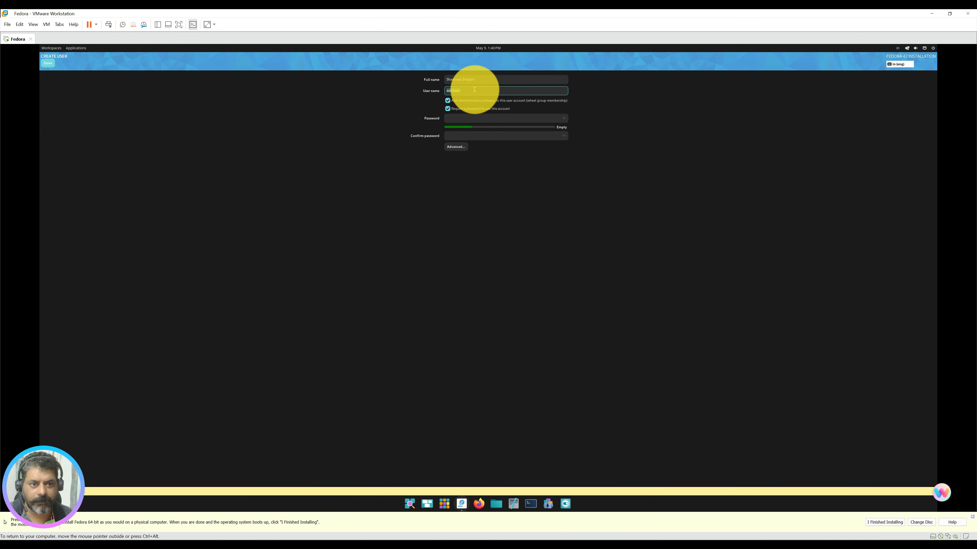
pyautogui.write('shashw')
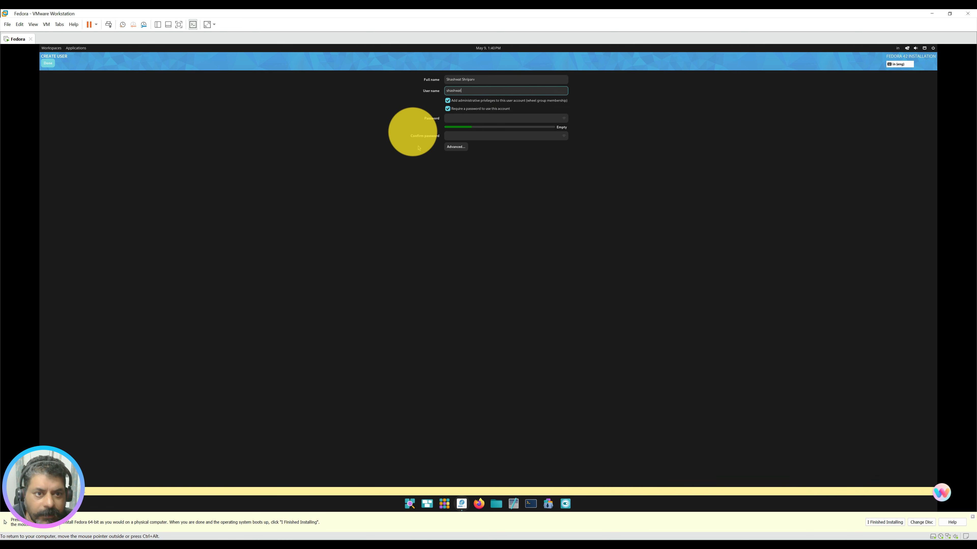
# Enter and confirm the new user account's password, accept the account settings and begin the installation.
pyautogui.write('****')
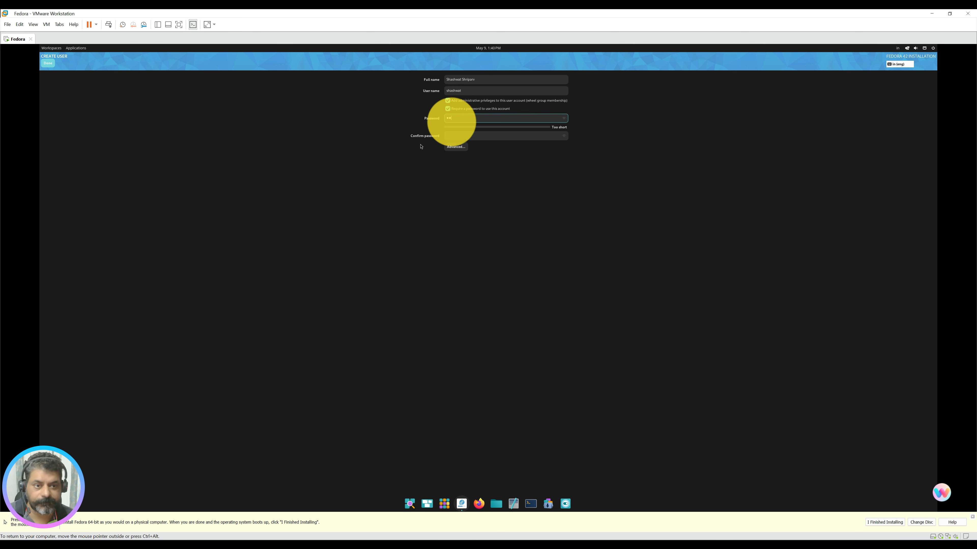
pyautogui.click(478, 136)
pyautogui.write('******')
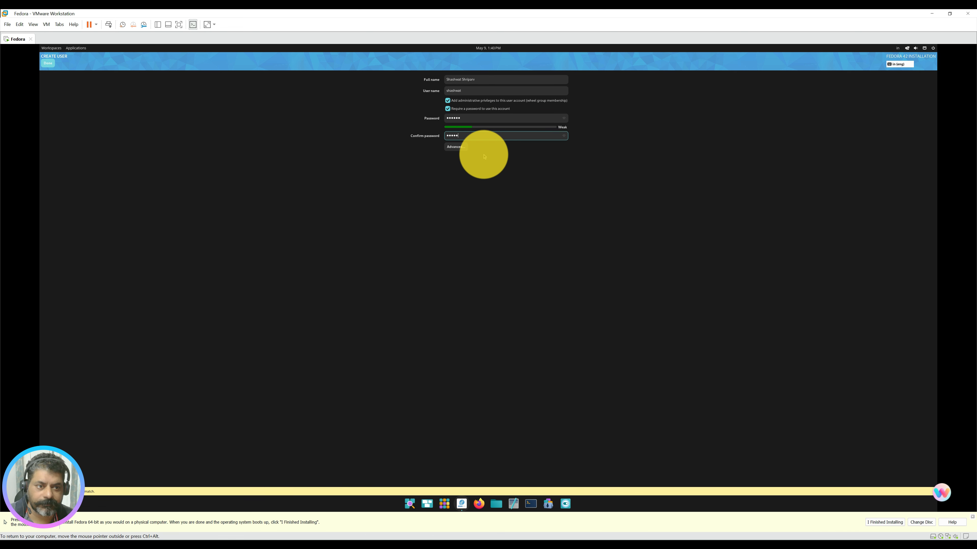
pyautogui.click(48, 67)
pyautogui.click(49, 66)
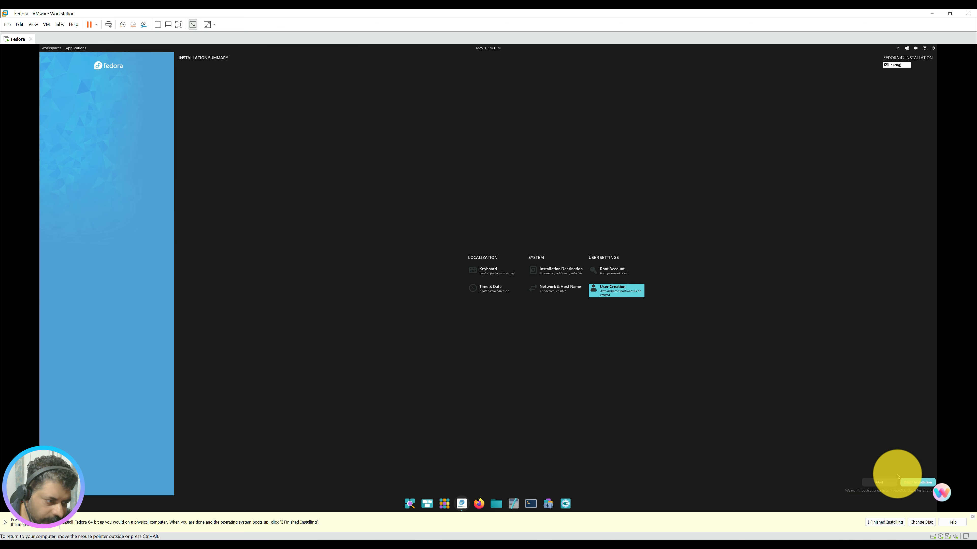
pyautogui.click(915, 485)
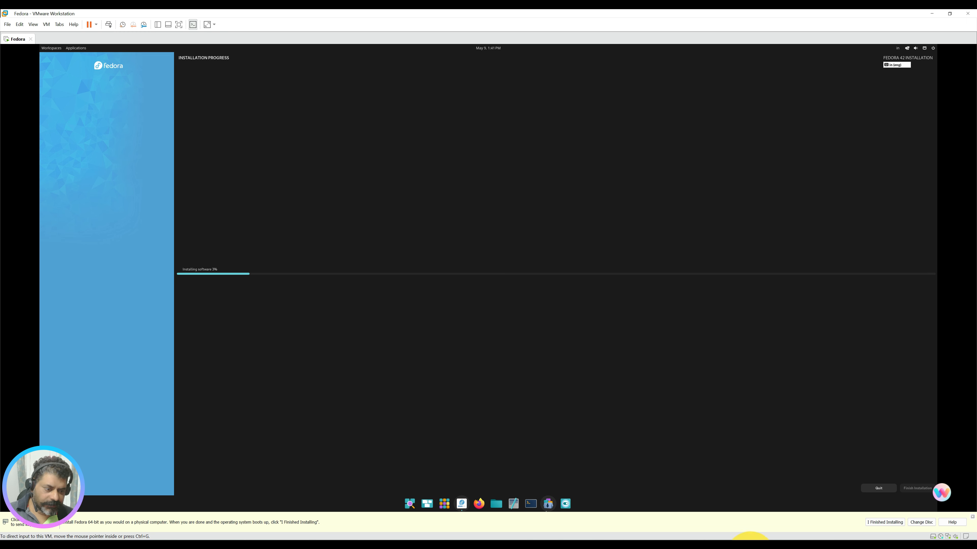
# Switch to the Clock app, keep the running 10-minute timer on top as a compact window and adjust that window's position.
pyautogui.click(707, 535)
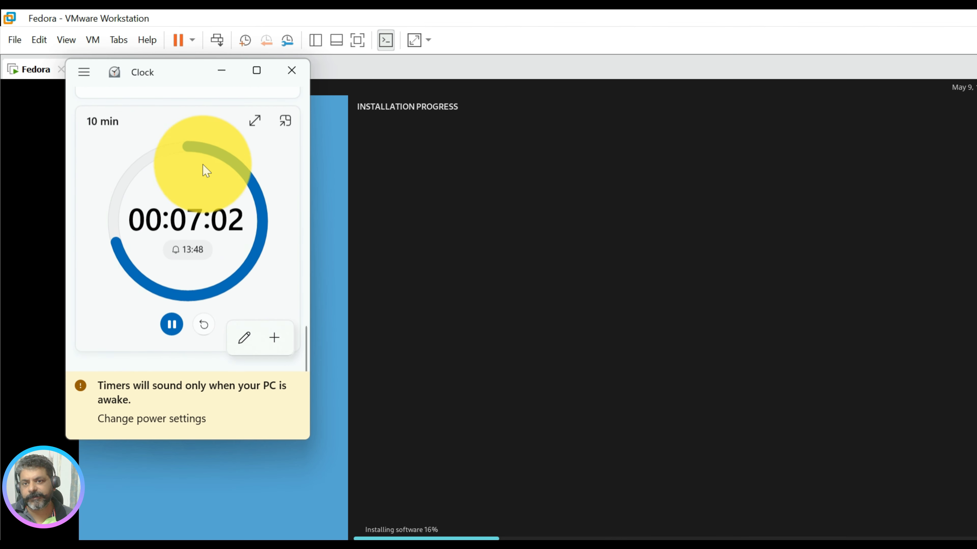
pyautogui.click(285, 122)
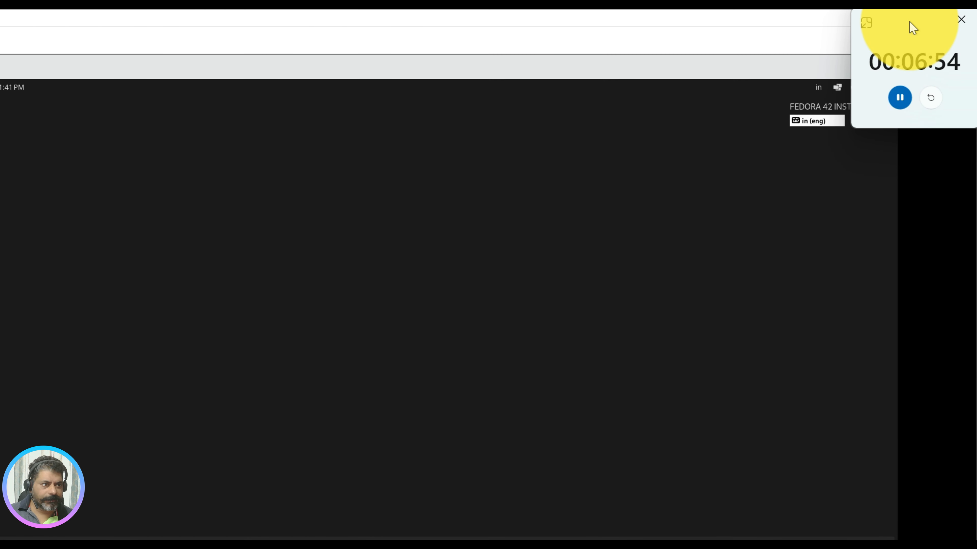
pyautogui.moveTo(908, 23); pyautogui.dragTo(907, 25)
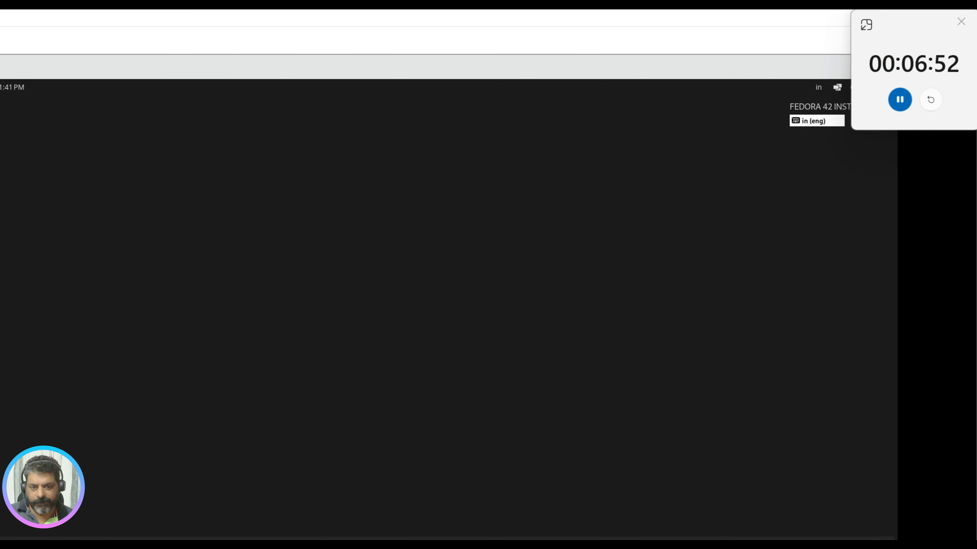